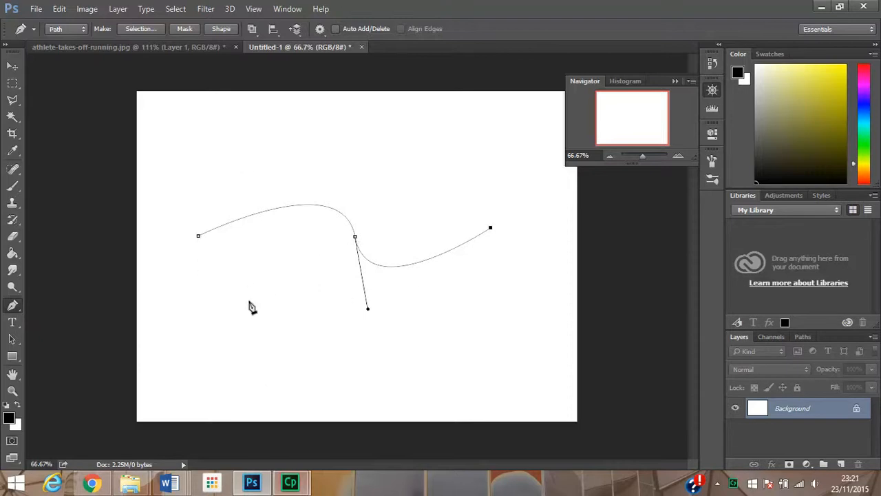
Delete the existing curved path and draw a new open curved path with three anchor points across the canvas
right_click(273, 252)
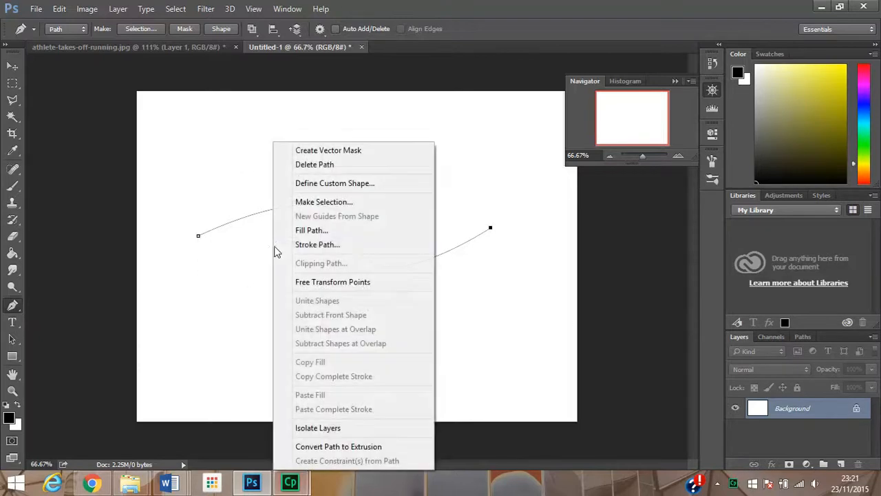
left_click(344, 167)
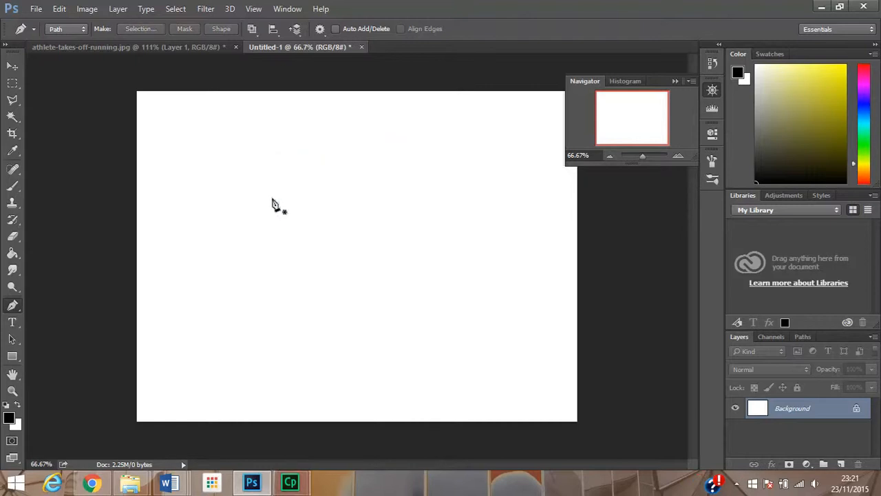
left_click(184, 217)
left_click_drag(382, 205, 442, 357)
left_click_drag(184, 217, 207, 151)
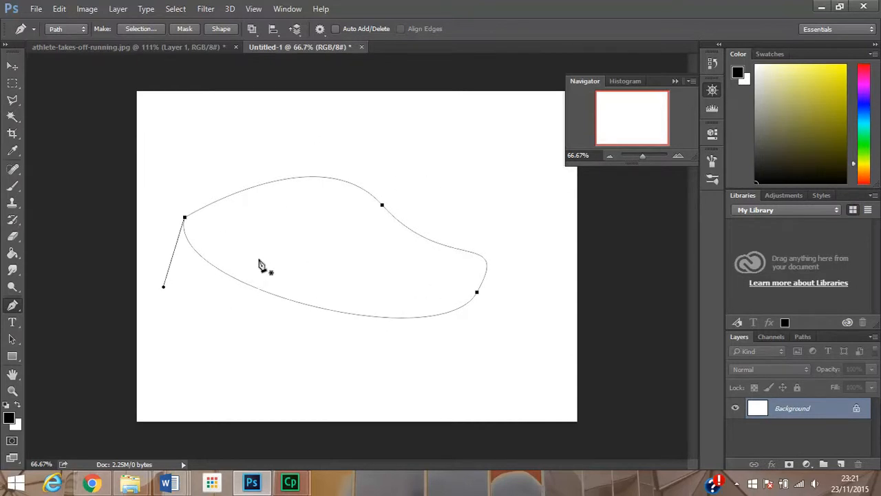
key("ctrl+z")
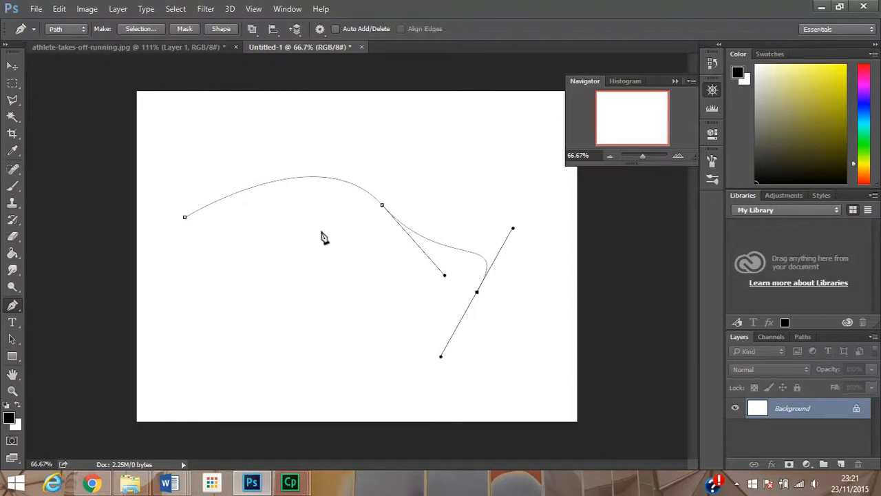
Switch to Chrome and browse the Google image results for running, then minimise the browser
left_click(91, 484)
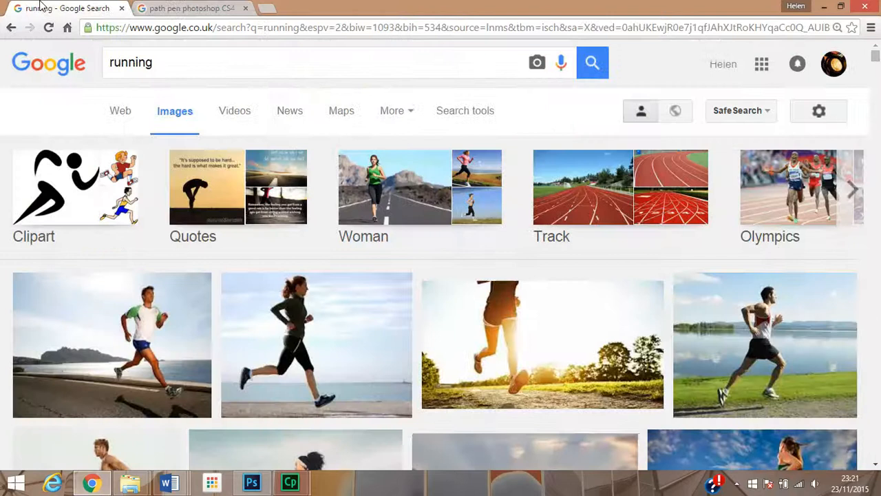
left_click(43, 7)
left_click_drag(874, 57, 876, 121)
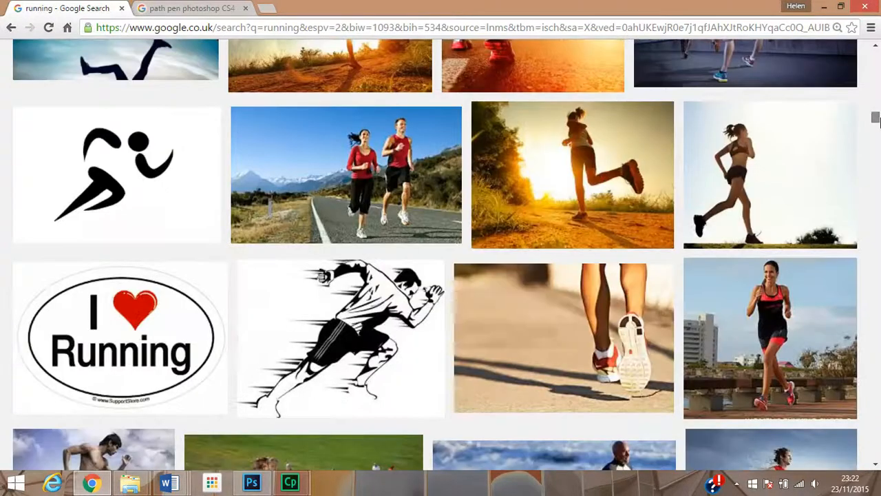
left_click(824, 7)
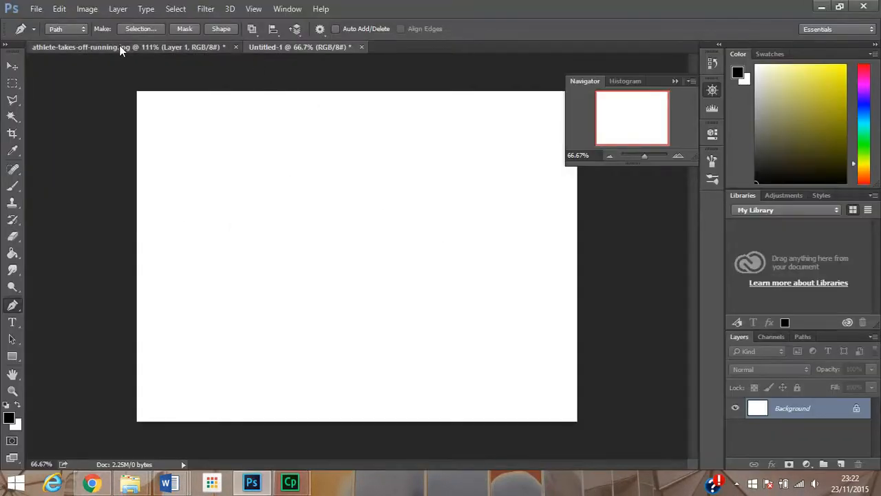
View the athlete-takes-off-running.jpg document in Photoshop and return to the Untitled-1 document
left_click(119, 46)
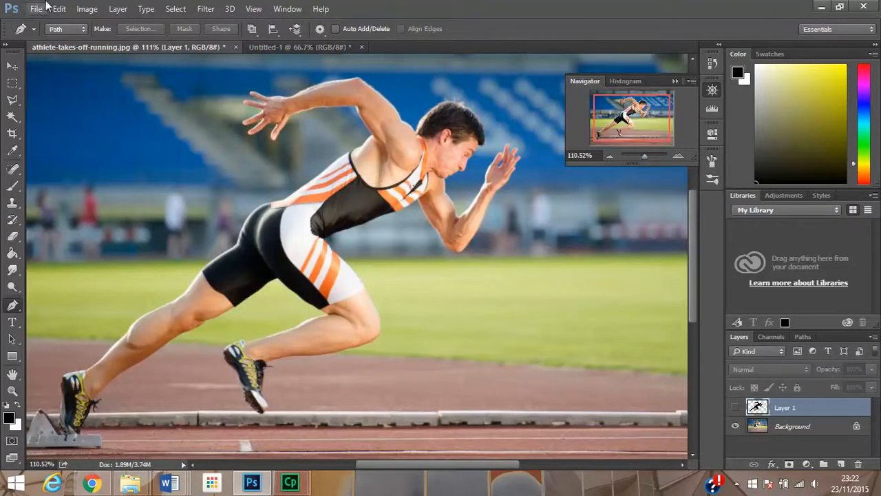
left_click(37, 8)
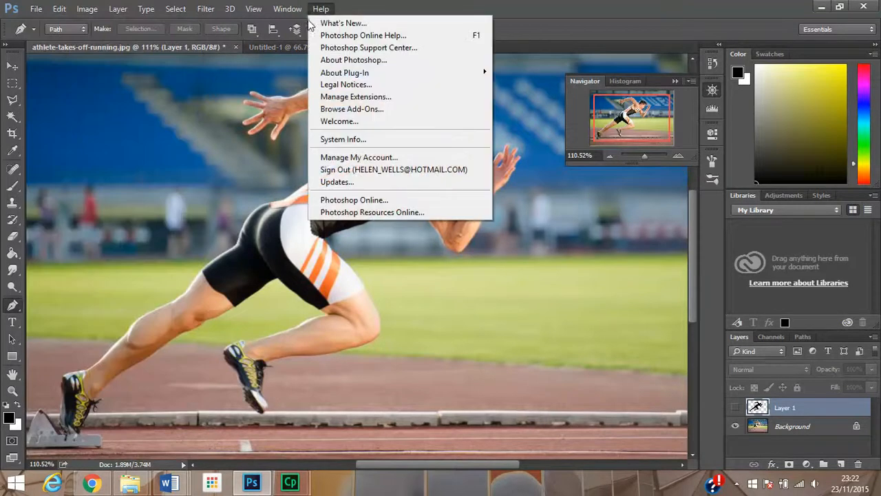
left_click(259, 46)
left_click(259, 46)
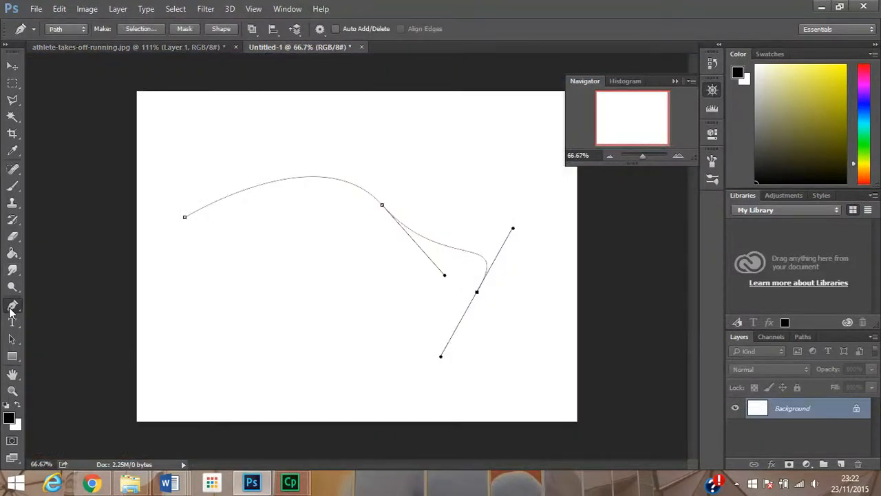
Choose black (000000) as the foreground colour in the Color Picker
left_click(9, 416)
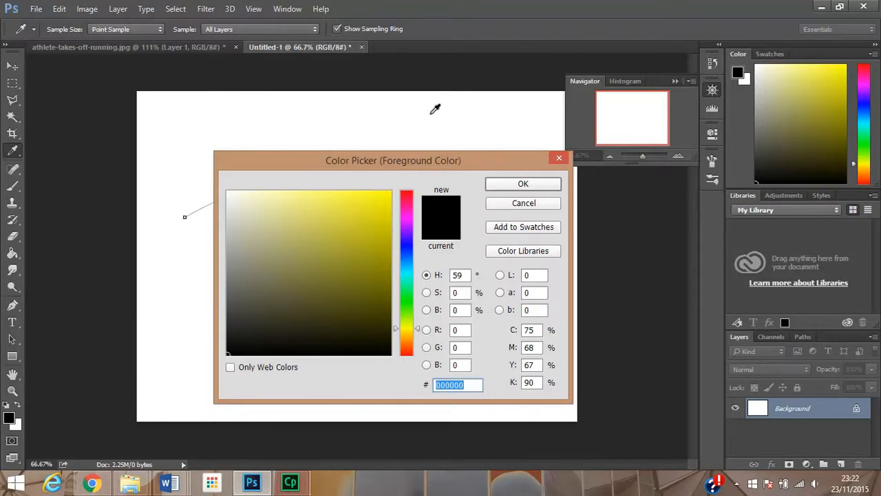
mouse_move(326, 266)
left_mouse_down()
mouse_move(374, 220)
mouse_move(325, 275)
mouse_move(287, 214)
mouse_move(252, 326)
mouse_move(344, 232)
mouse_move(309, 234)
mouse_move(257, 337)
mouse_move(281, 241)
mouse_move(304, 236)
mouse_move(188, 373)
left_mouse_up()
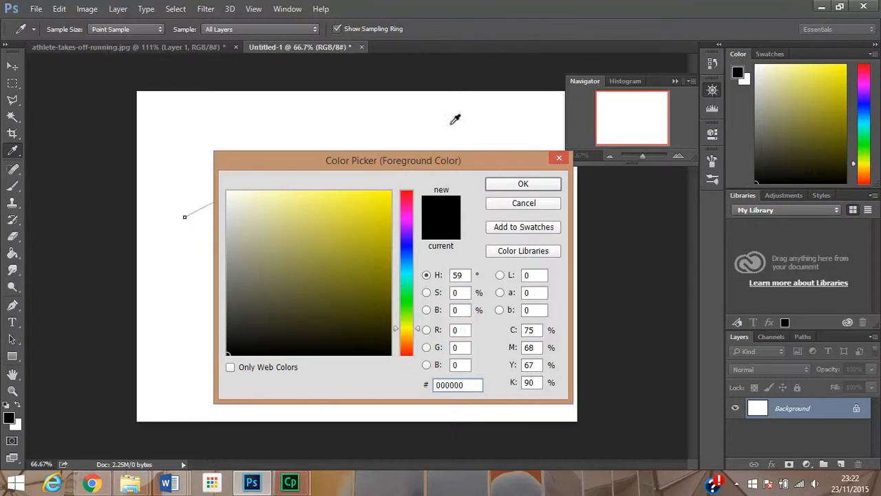
left_click(524, 184)
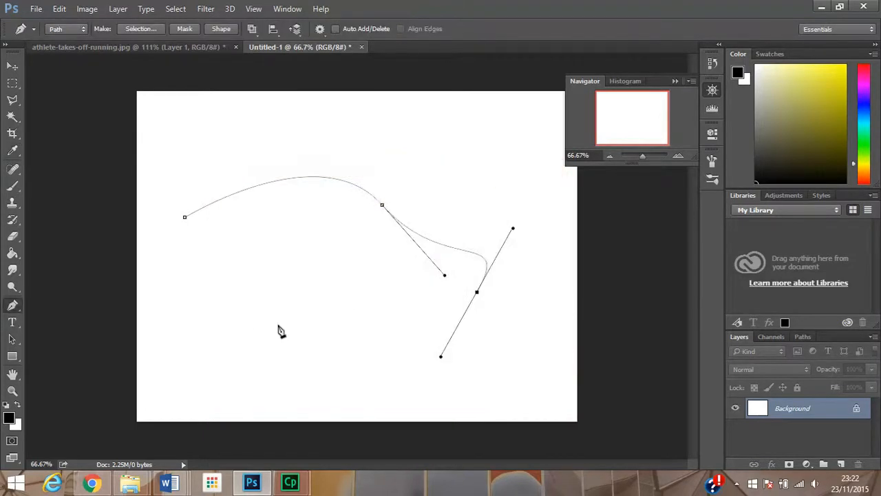
left_click(9, 418)
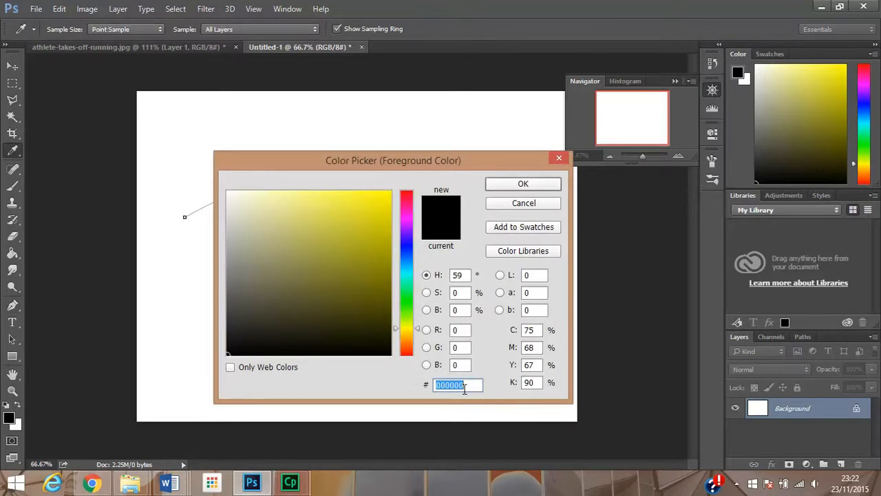
left_click(521, 184)
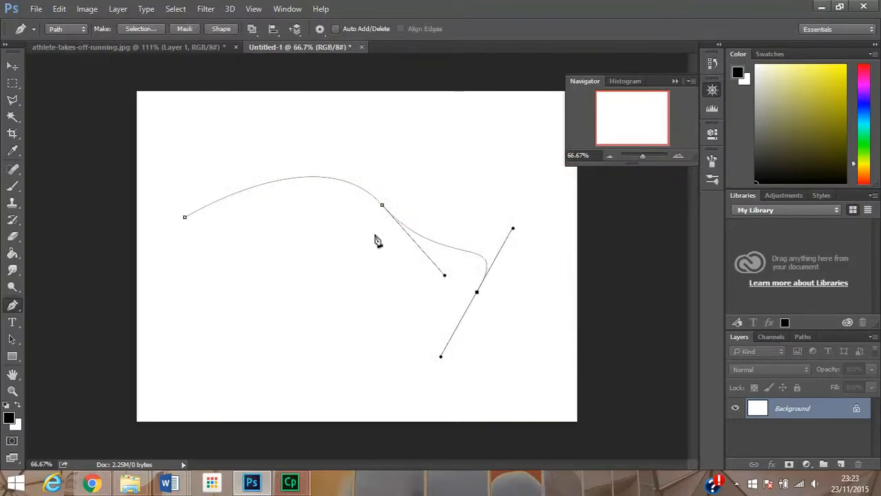
Extend the open path with four more curved anchor points, winding back across the canvas and along its lower part
left_click_drag(219, 284, 172, 308)
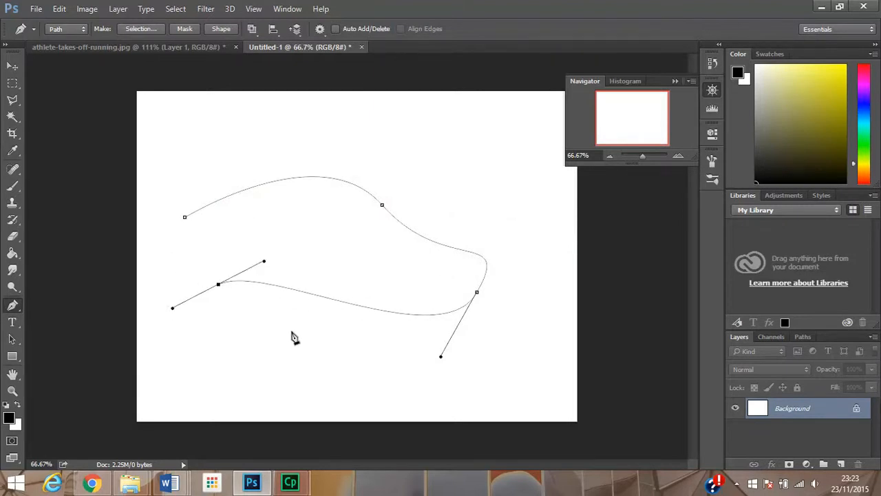
left_click_drag(401, 375, 441, 354)
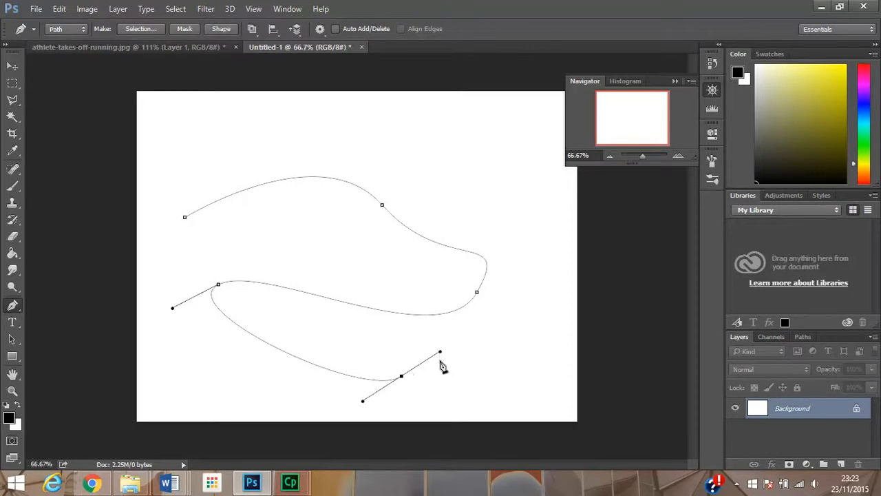
left_click_drag(441, 354, 446, 415)
left_click_drag(478, 384, 523, 335)
left_click_drag(511, 303, 521, 309)
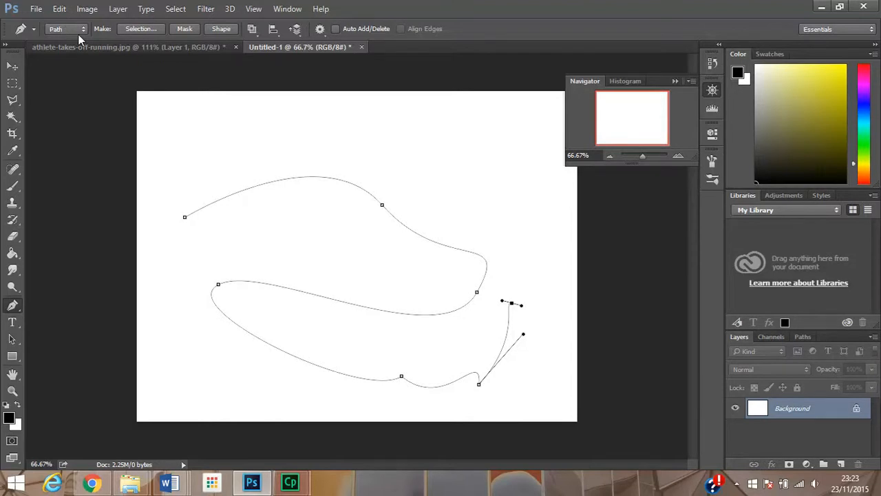
Stroke the open path with the Brush tool, leaving Simulate Pressure off, and delete the path
right_click(375, 140)
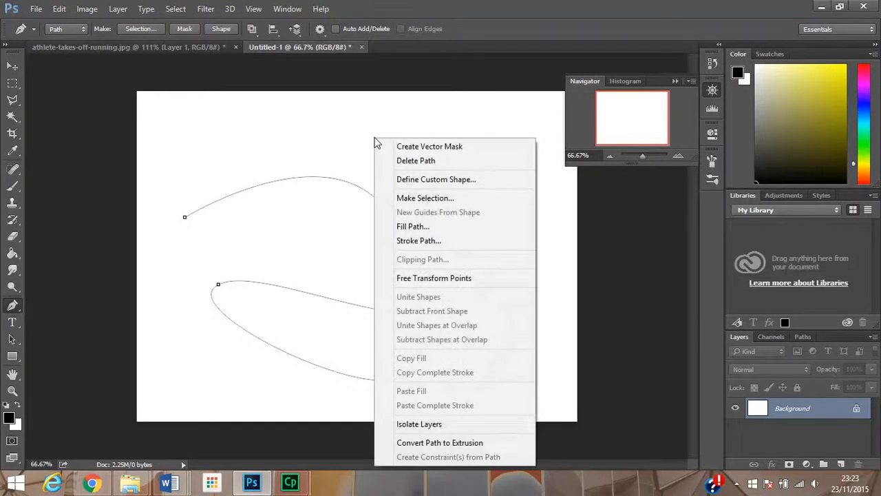
left_click(433, 240)
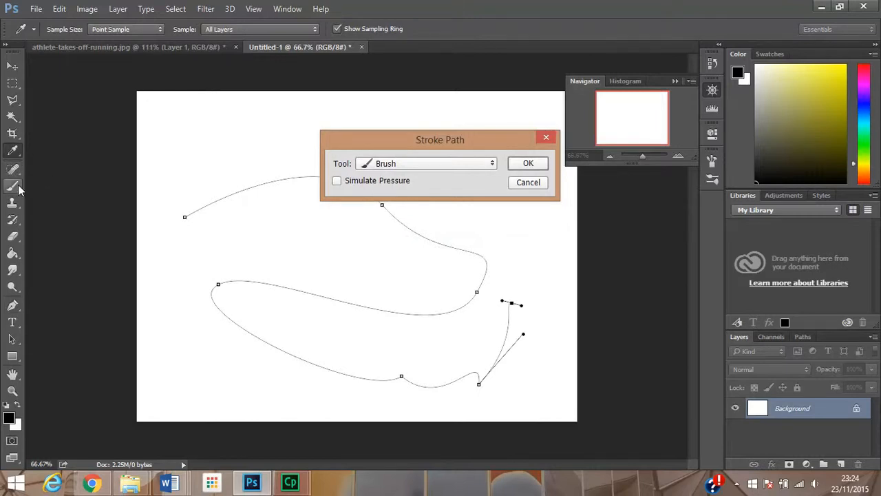
left_click(406, 166)
left_click(407, 165)
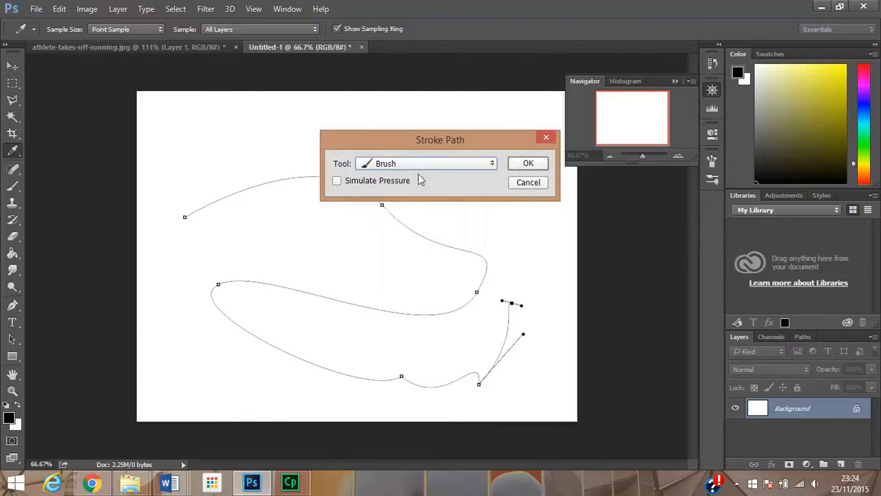
left_click(529, 167)
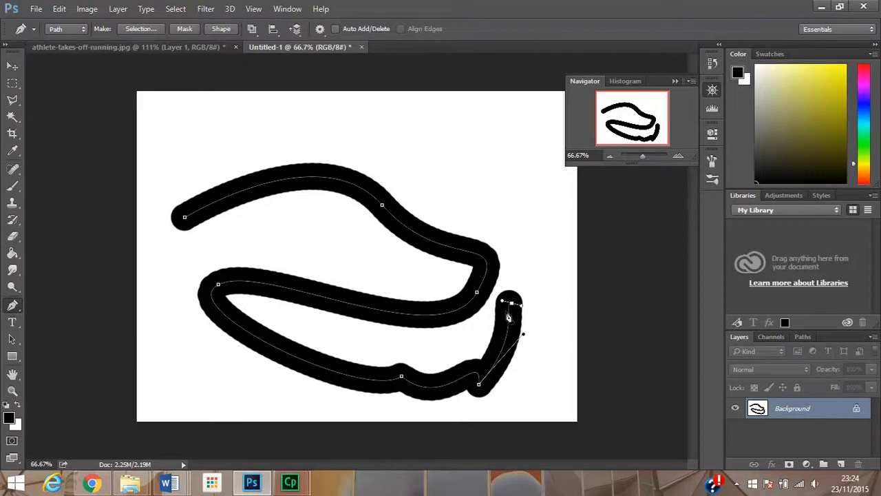
right_click(405, 164)
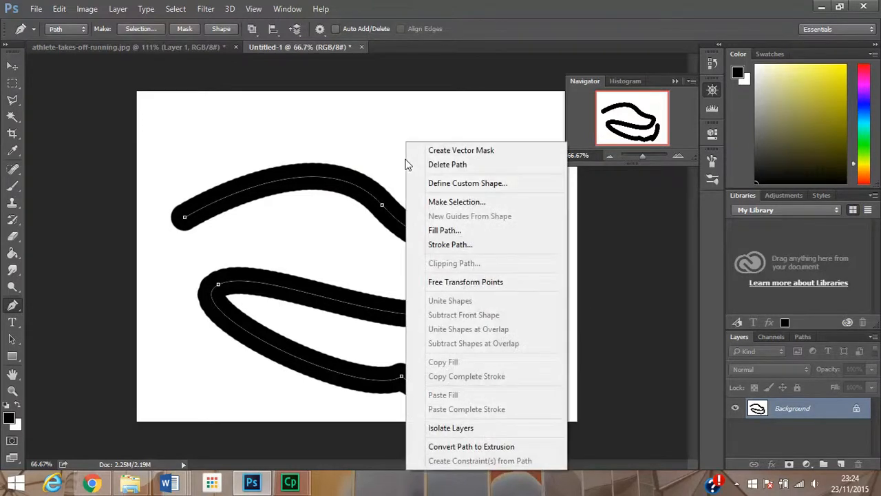
left_click(460, 165)
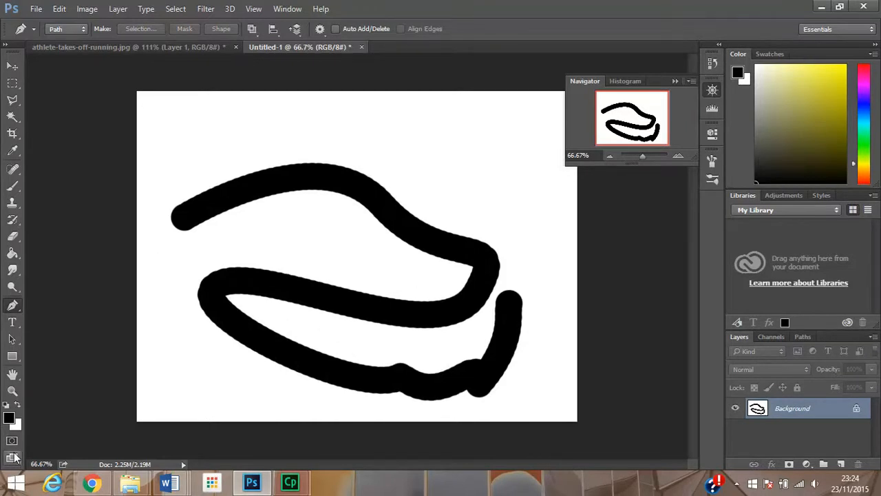
Set the foreground colour to bright yellow (fffc00)
left_click(9, 418)
mouse_move(340, 252)
left_mouse_down()
mouse_move(356, 228)
mouse_move(490, 157)
left_mouse_up()
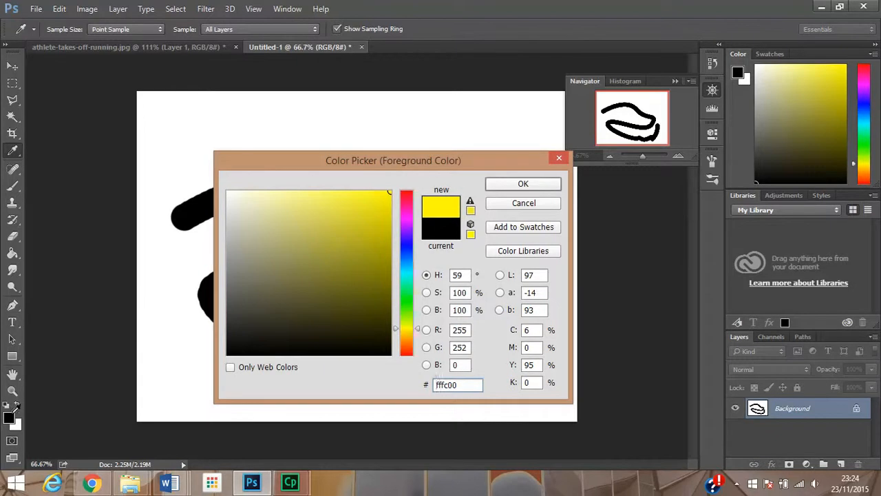
left_click(535, 184)
Draw a closed curved path with five anchor points using the Pen tool, overlapping the upper black stroke
key("p")
left_click_drag(203, 129, 293, 230)
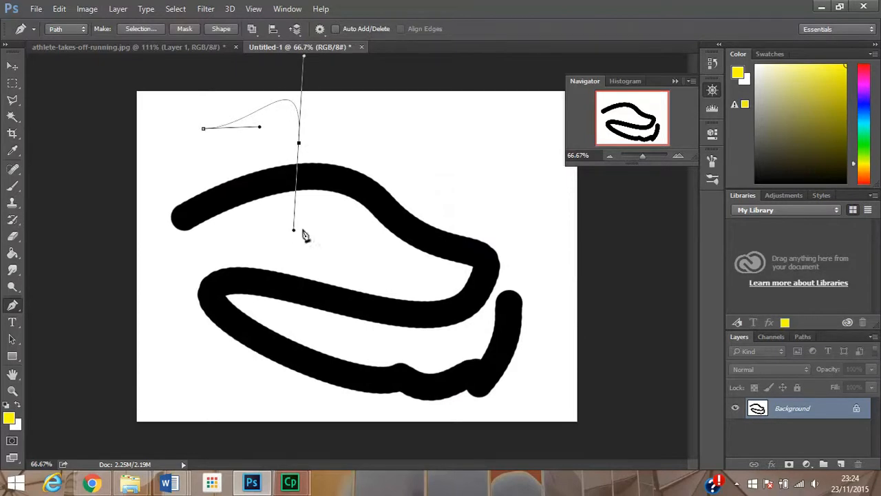
left_click_drag(398, 216, 426, 172)
left_click_drag(476, 241, 430, 291)
mouse_move(210, 151)
left_mouse_down()
mouse_move(166, 187)
mouse_move(181, 208)
mouse_move(124, 230)
mouse_move(176, 151)
mouse_move(202, 134)
mouse_move(201, 143)
left_mouse_up()
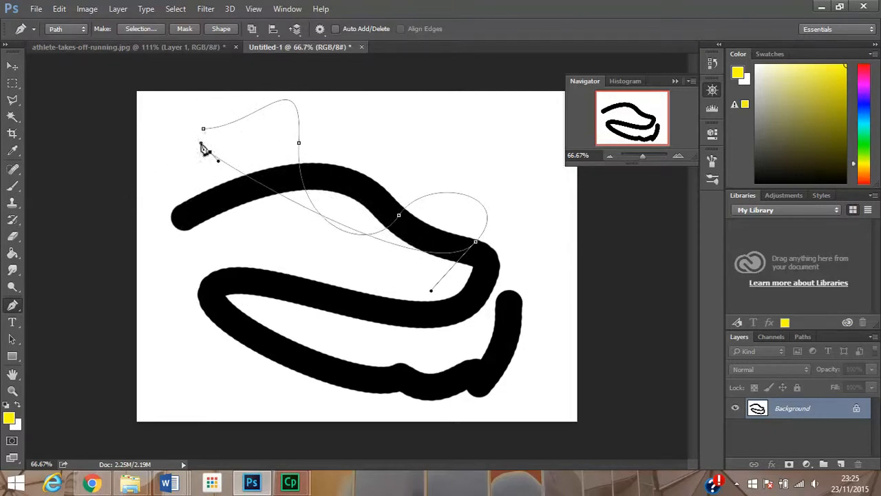
left_click(204, 132)
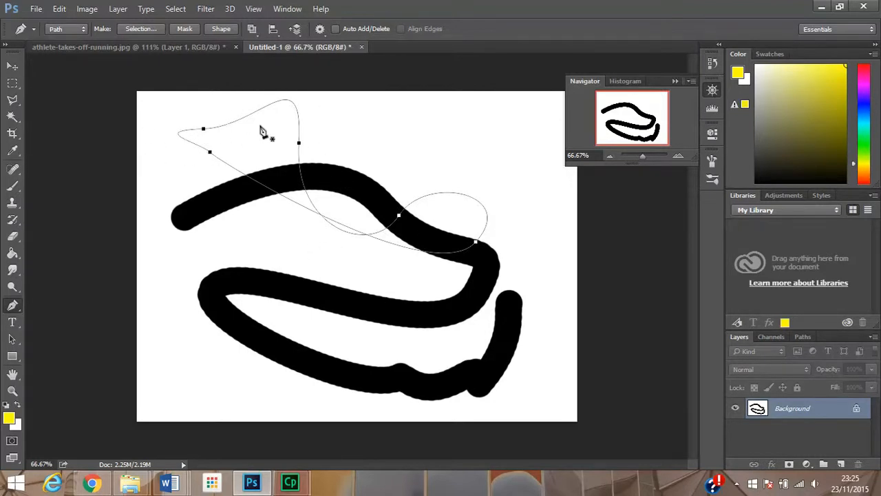
Fill the closed path with the foreground colour in Normal mode at 100% opacity, and delete the path
right_click(402, 166)
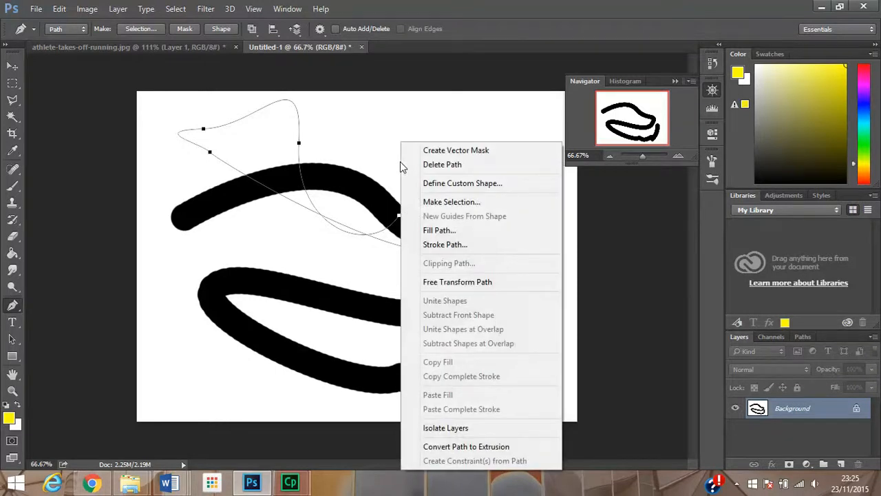
left_click(446, 236)
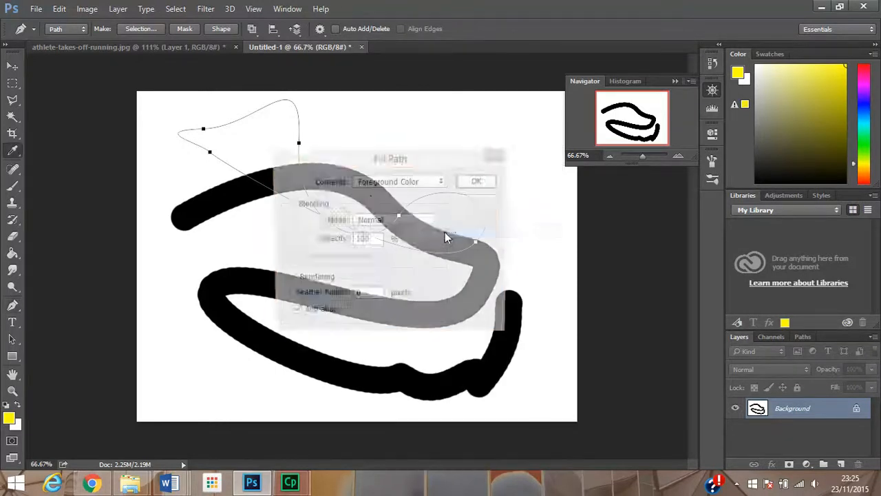
left_click_drag(379, 161, 386, 192)
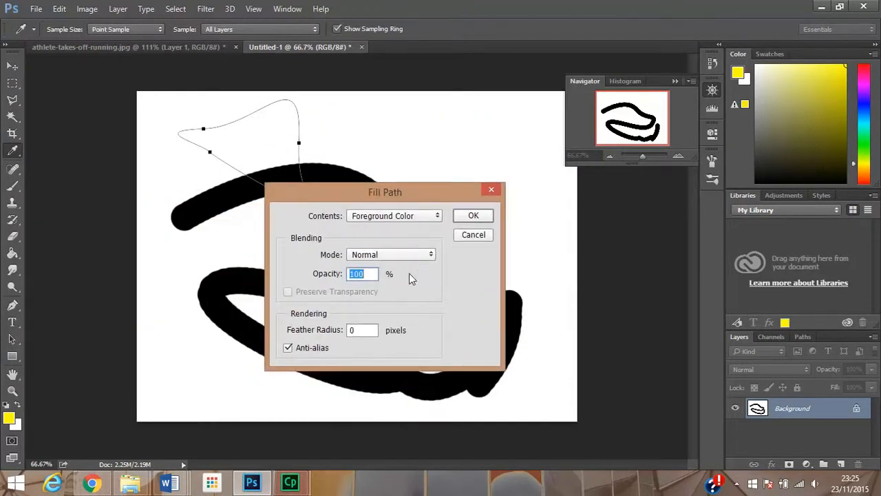
left_click(401, 218)
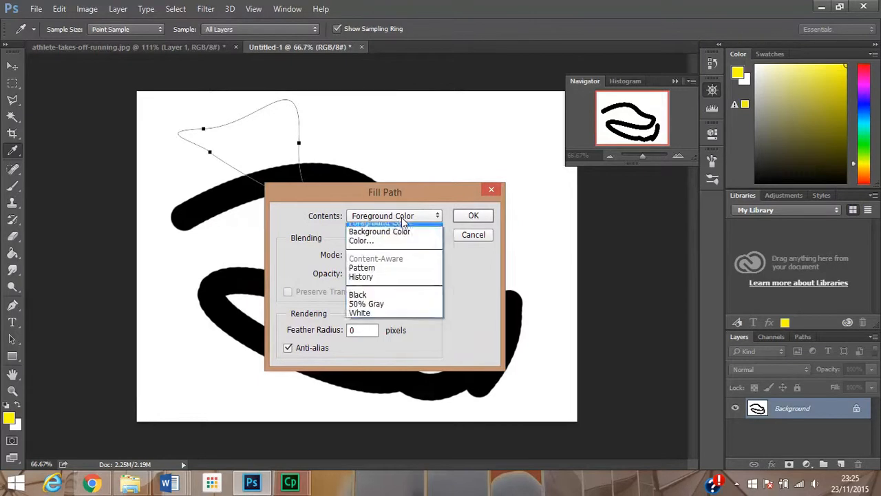
left_click(401, 218)
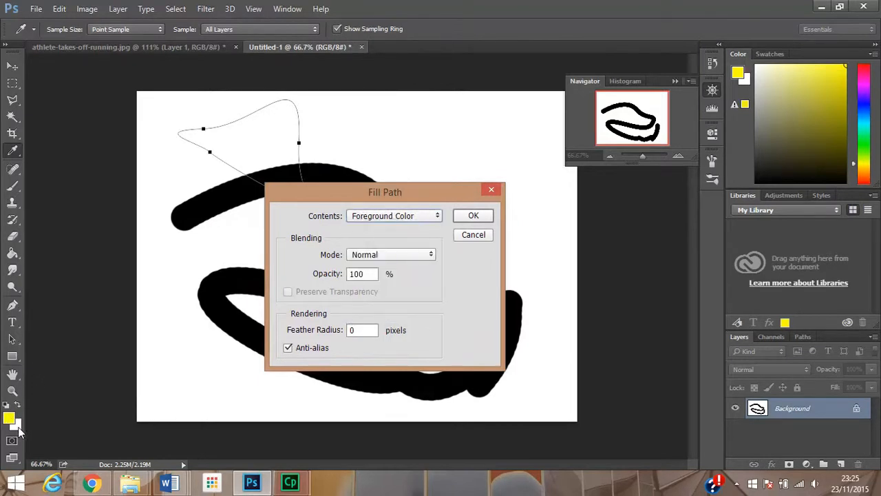
left_click(405, 254)
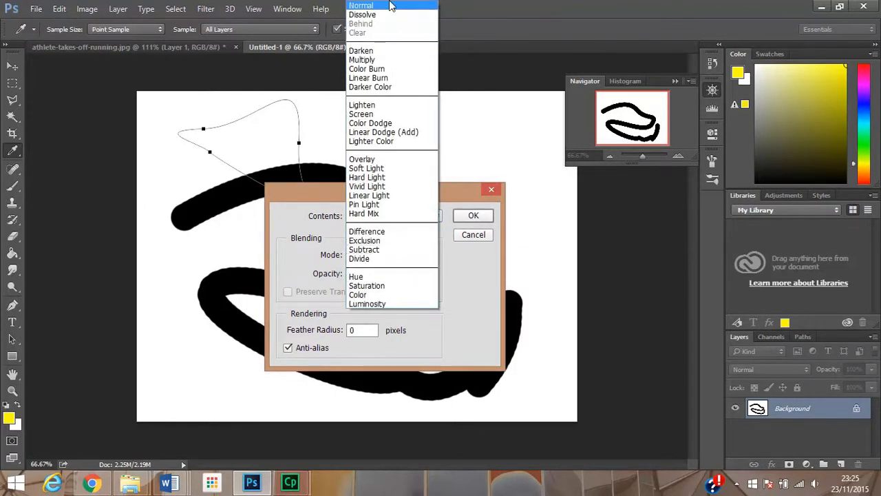
left_click(390, 5)
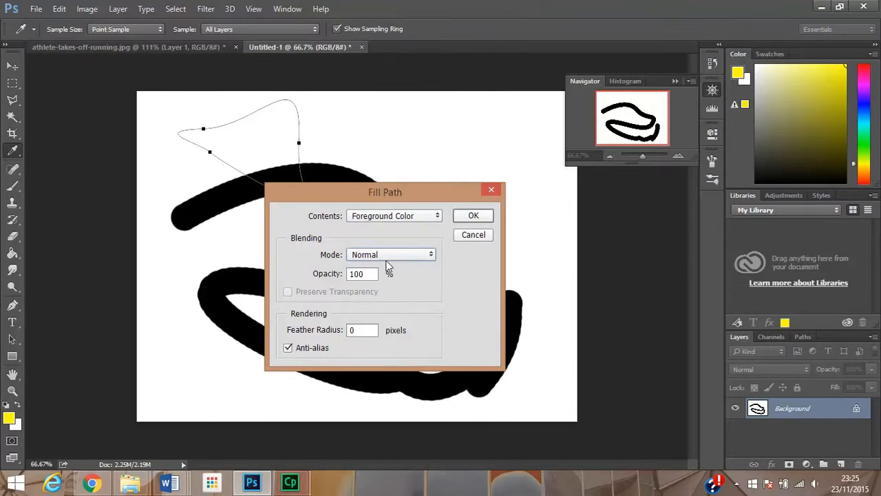
left_click(365, 273)
left_click_drag(366, 272, 435, 274)
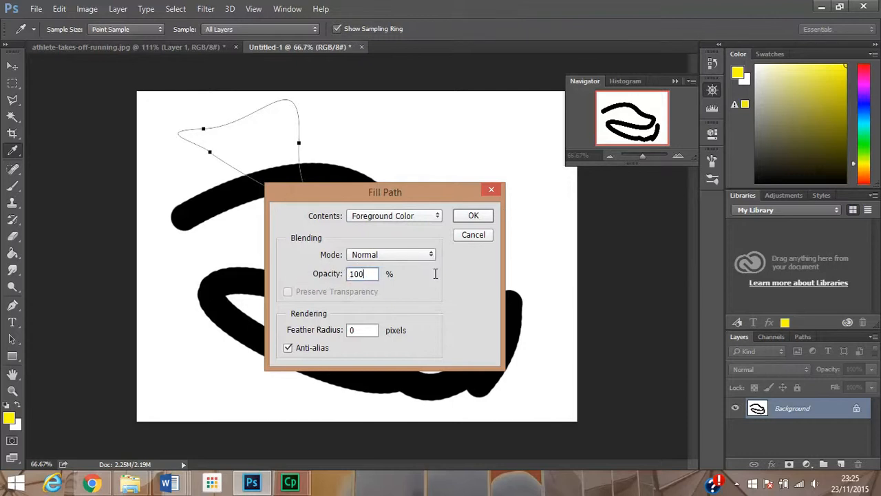
left_click(472, 217)
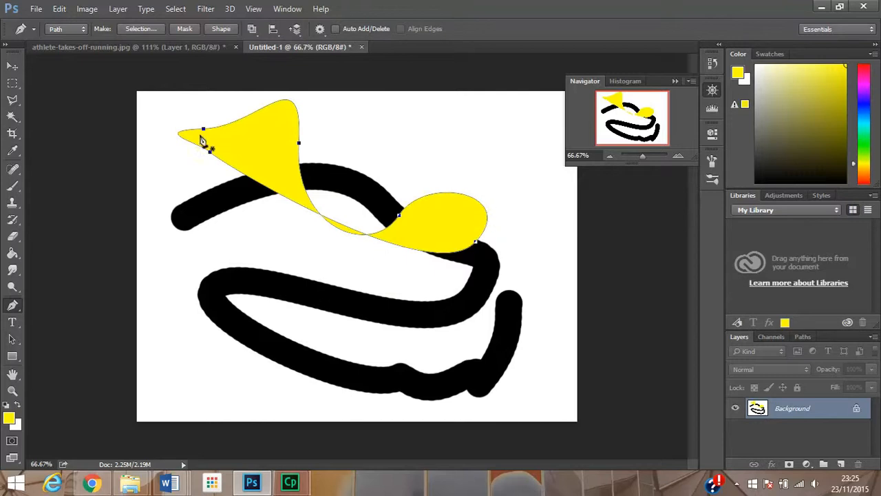
right_click(366, 149)
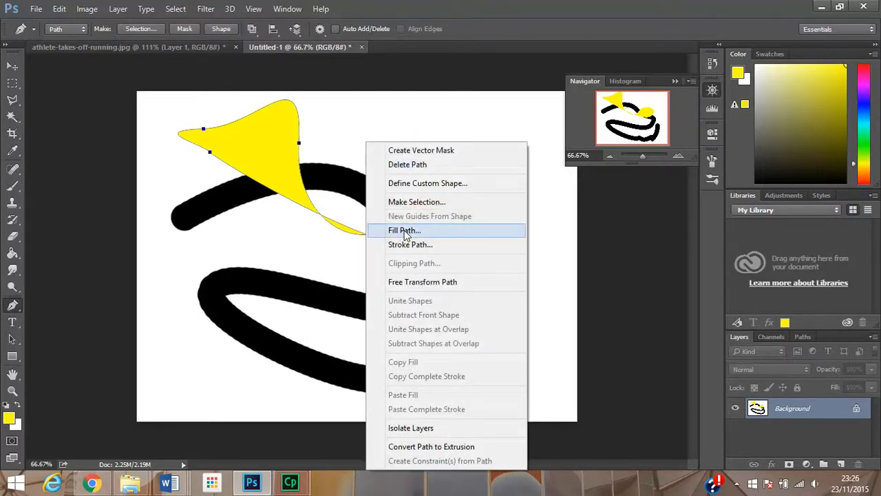
left_click(408, 165)
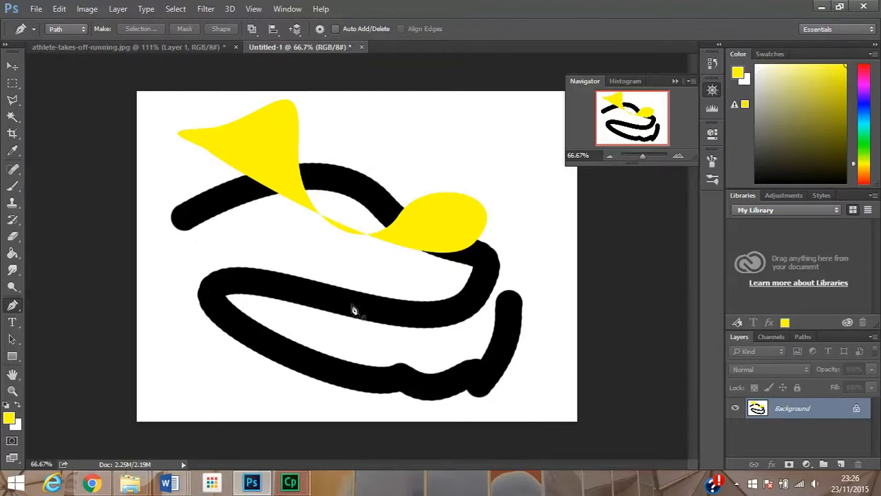
Set the Brush tool's size to 12 px
left_click(14, 189)
left_click(65, 29)
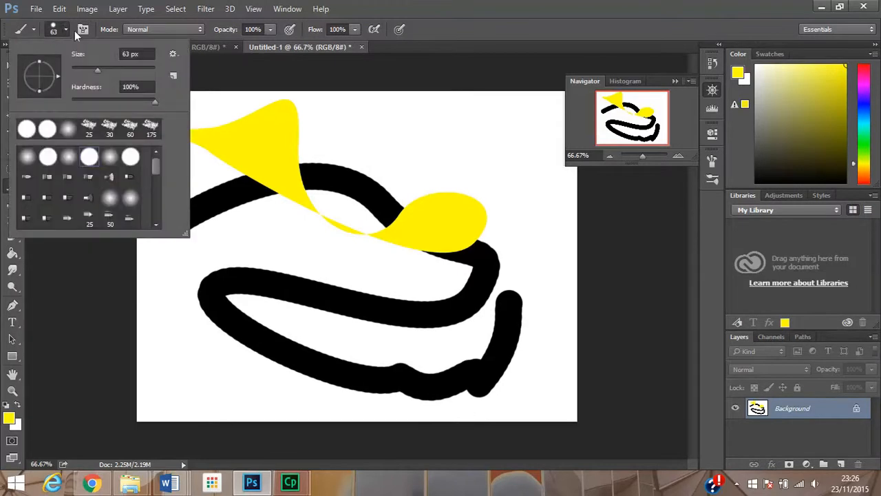
left_click_drag(98, 70, 76, 69)
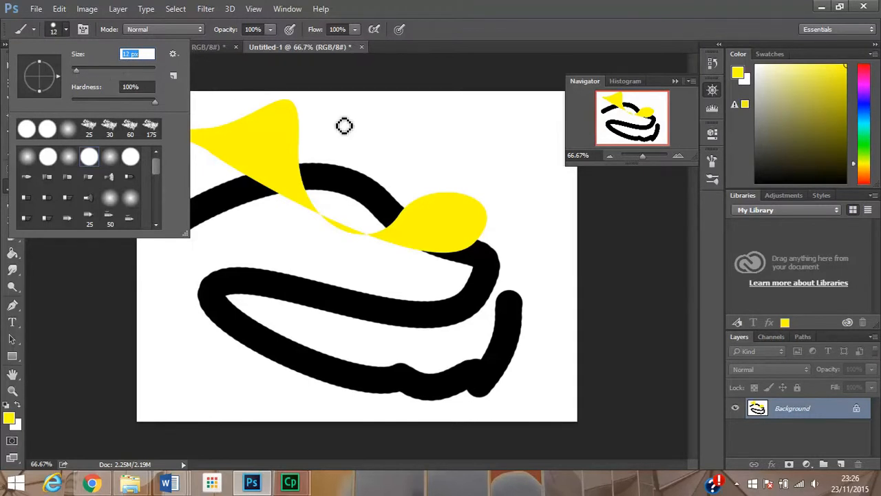
Draw an open S-shaped path with four anchor points using the Pen tool, crossing the middle black stroke
left_click(11, 304)
left_click_drag(179, 262, 195, 254)
left_click_drag(264, 253, 298, 304)
left_click_drag(371, 315, 424, 288)
Set the foreground colour to pure red (ff0000)
left_click(9, 418)
left_click_drag(404, 329, 404, 358)
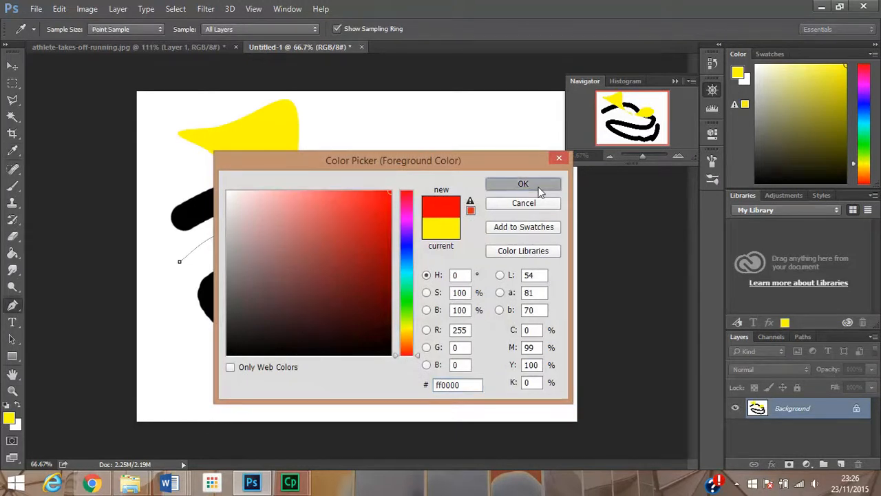
left_click(541, 184)
Stroke the open S-shaped path with the Brush tool, keeping Simulate Pressure on, and delete the path
right_click(342, 269)
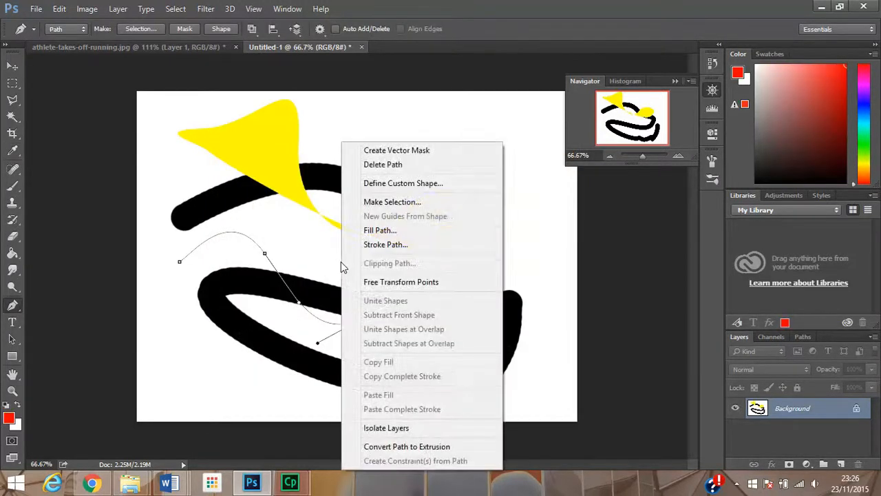
left_click(393, 244)
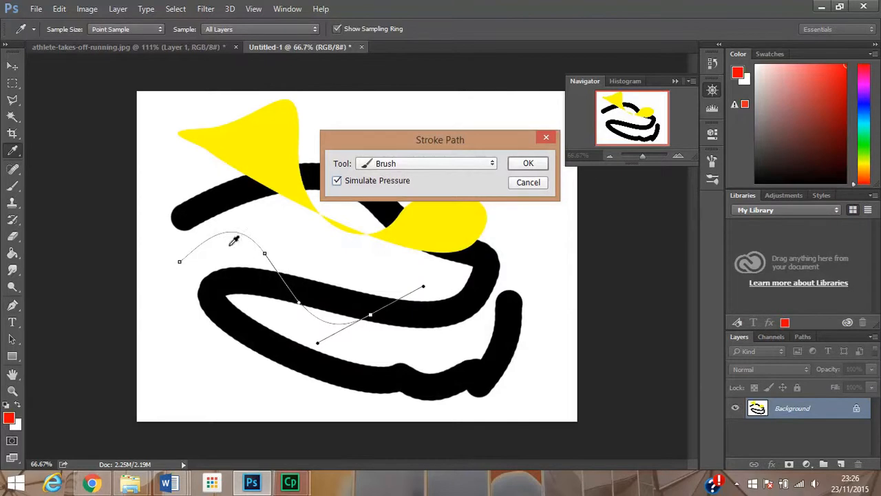
left_click(528, 164)
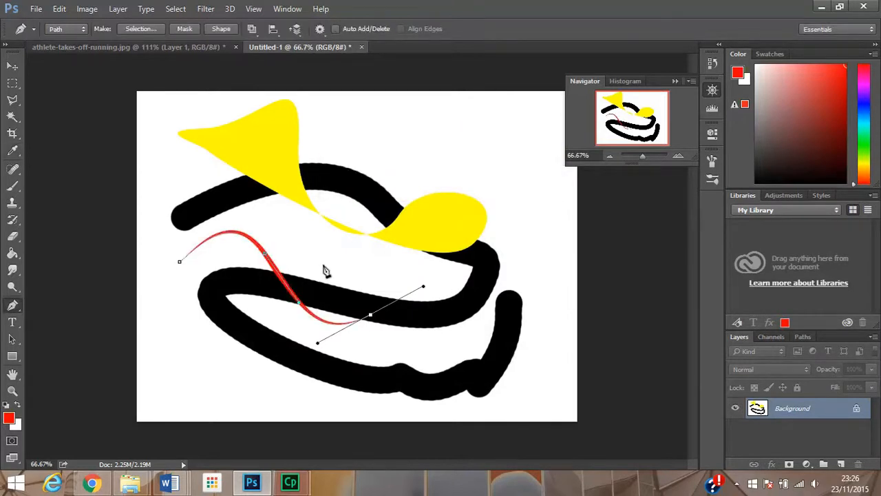
right_click(324, 216)
left_click(395, 164)
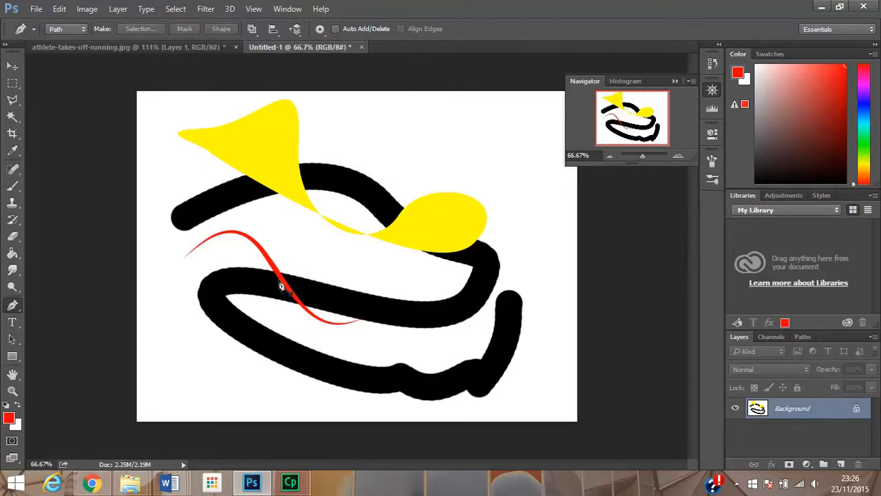
Draw a closed, self-crossing freehand path with the Freeform Pen tool between the yellow shape and the canvas's upper edge
left_click(14, 307)
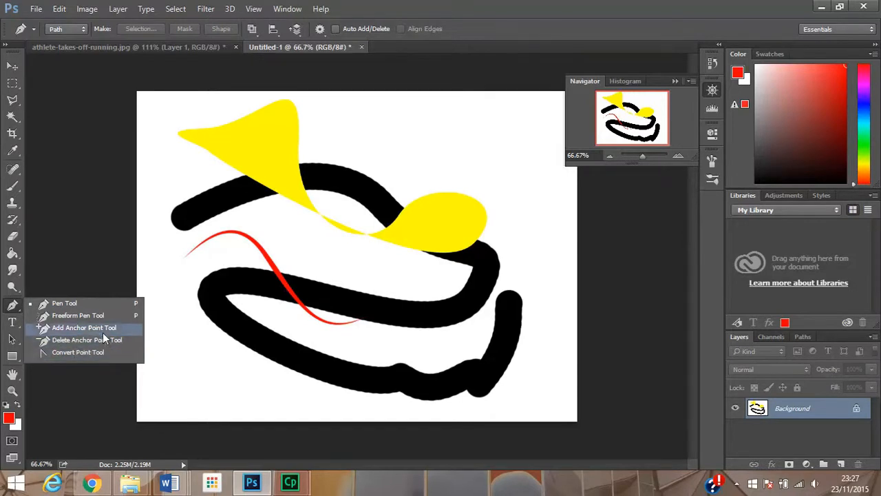
left_click(66, 316)
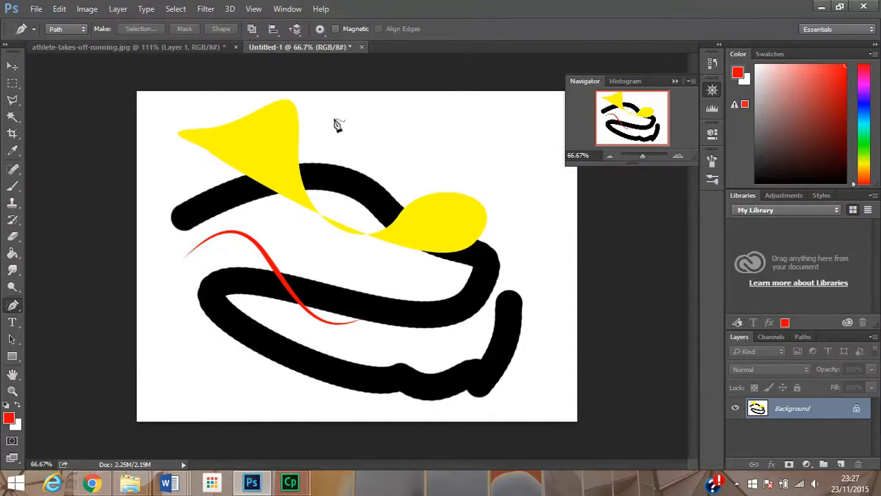
mouse_move(338, 122)
left_mouse_down()
mouse_move(304, 163)
mouse_move(390, 87)
mouse_move(431, 125)
mouse_move(414, 167)
mouse_move(356, 151)
mouse_move(360, 128)
mouse_move(336, 123)
left_mouse_up()
left_click_drag(338, 122, 336, 120)
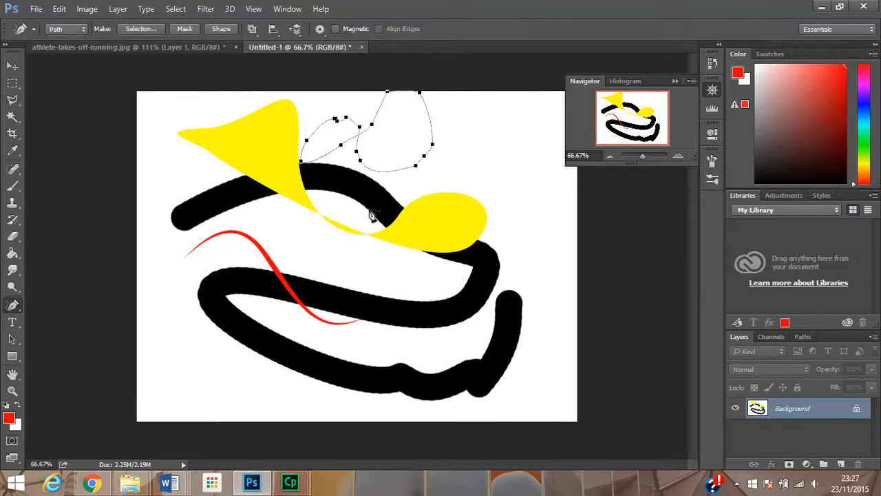
Stroke the closed freehand path with the Brush tool, Simulate Pressure on, and delete that path
right_click(331, 157)
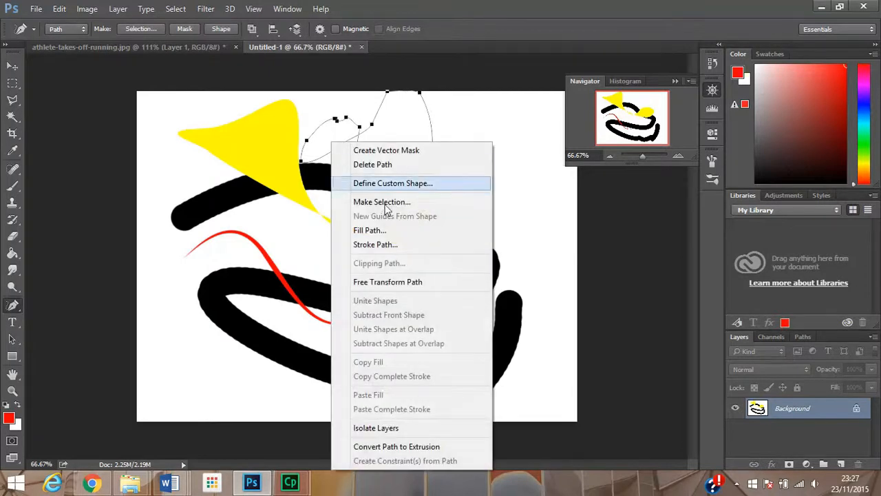
left_click(394, 249)
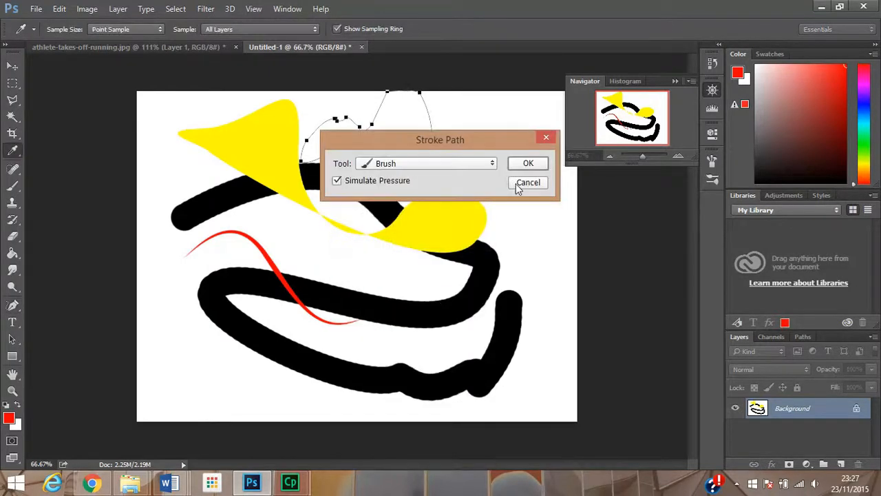
left_click(527, 165)
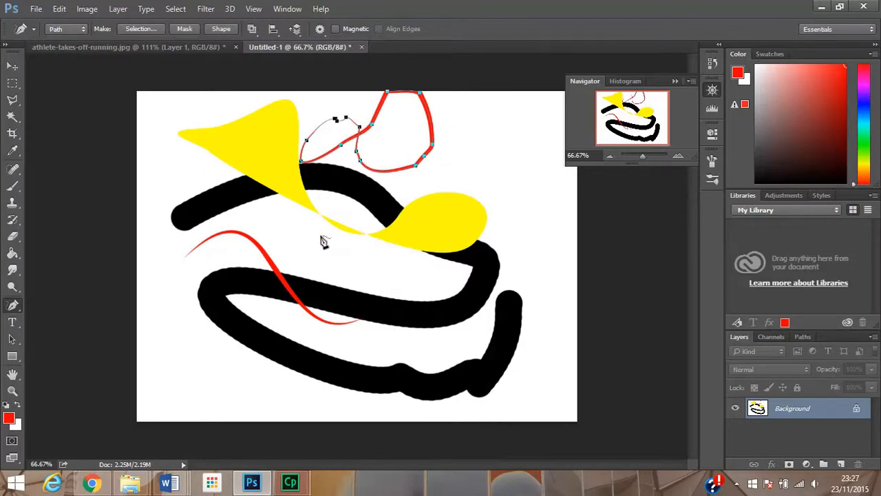
right_click(322, 238)
left_click(394, 165)
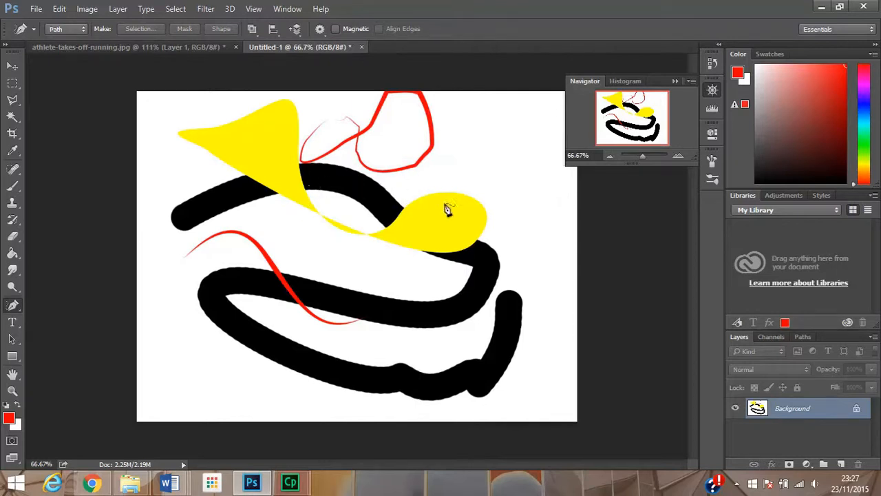
Switch the Freeform Pen tool to Shape mode and draw a closed red freehand shape about 315 by 232 px over the thin red curve
left_click(70, 30)
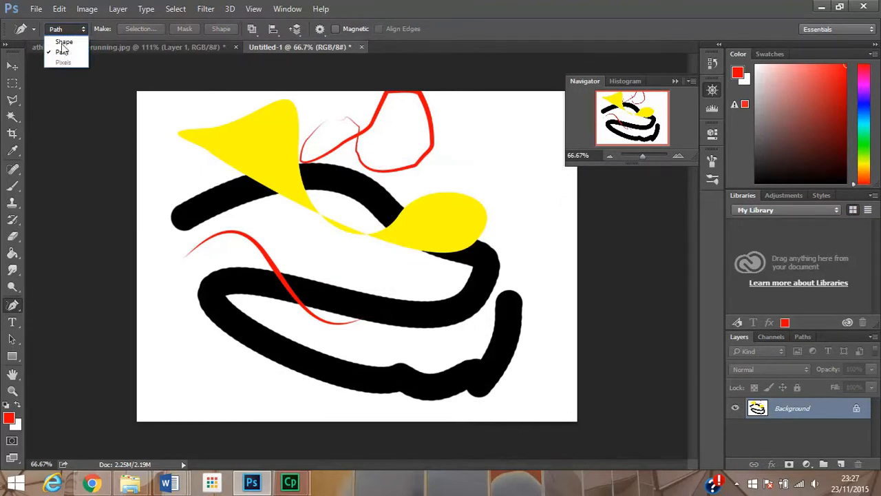
left_click(64, 42)
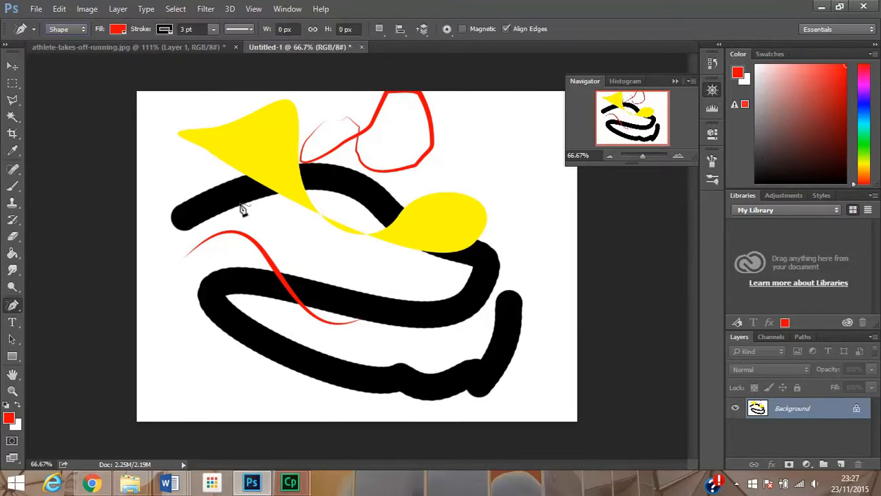
mouse_move(244, 248)
left_mouse_down()
mouse_move(285, 243)
mouse_move(338, 261)
mouse_move(294, 328)
mouse_move(207, 246)
mouse_move(247, 249)
left_mouse_up()
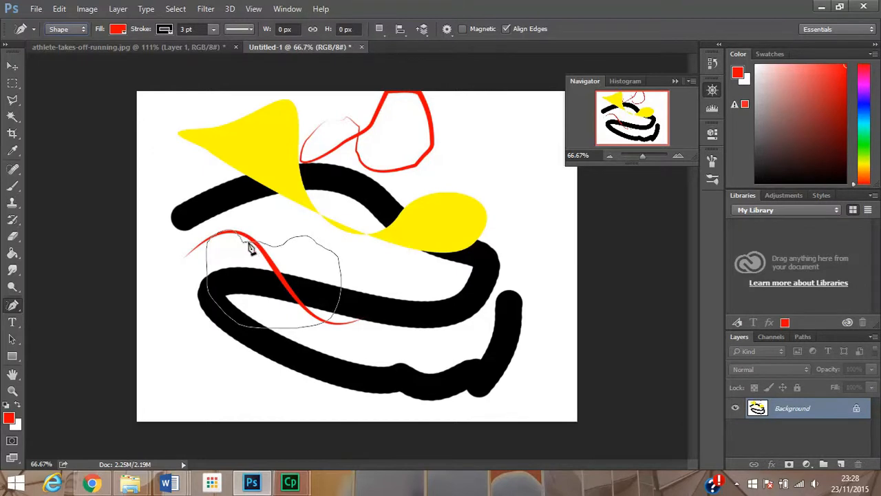
left_click_drag(251, 249, 251, 250)
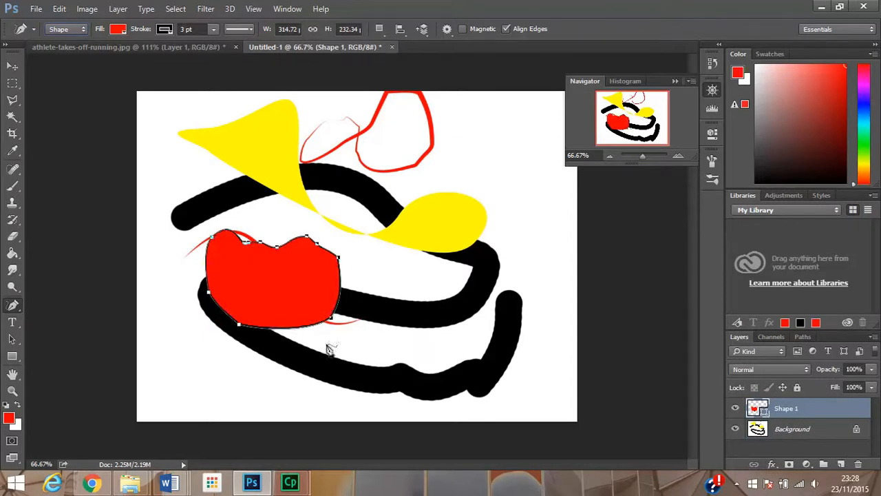
Make a new anti-aliased selection from the red shape's outline with a feather radius of 0 pixels
right_click(360, 251)
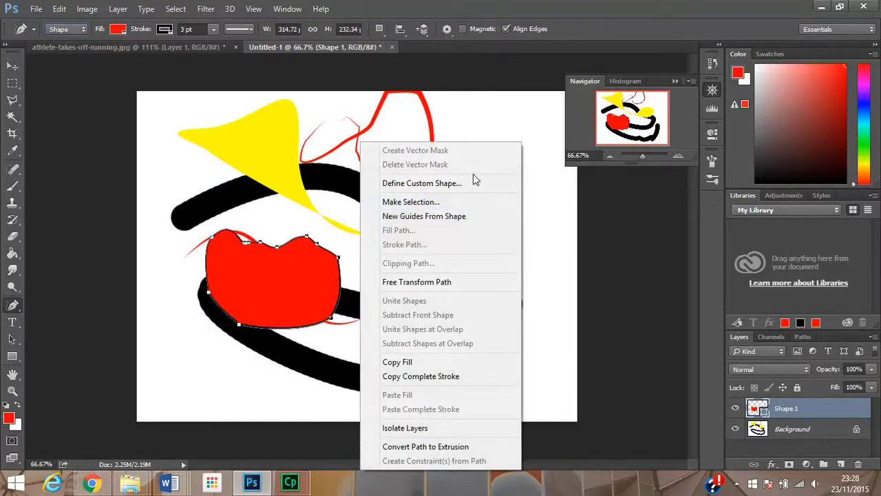
left_click(301, 222)
right_click(301, 222)
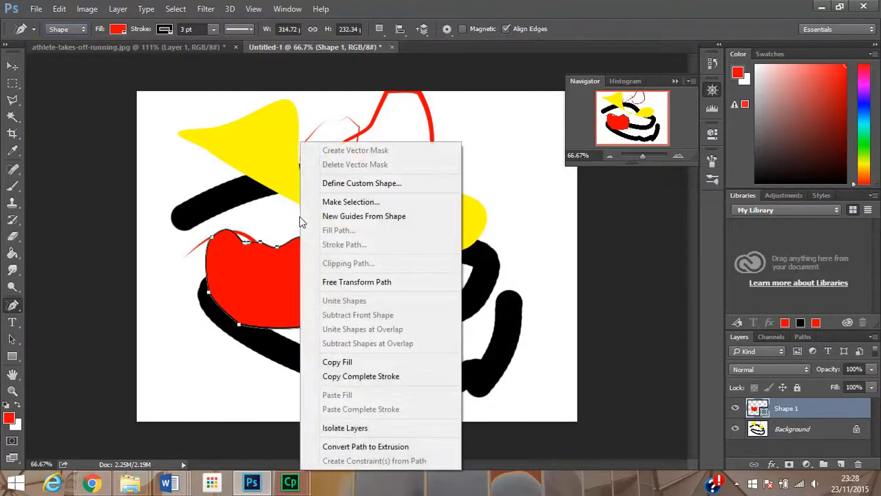
left_click(353, 202)
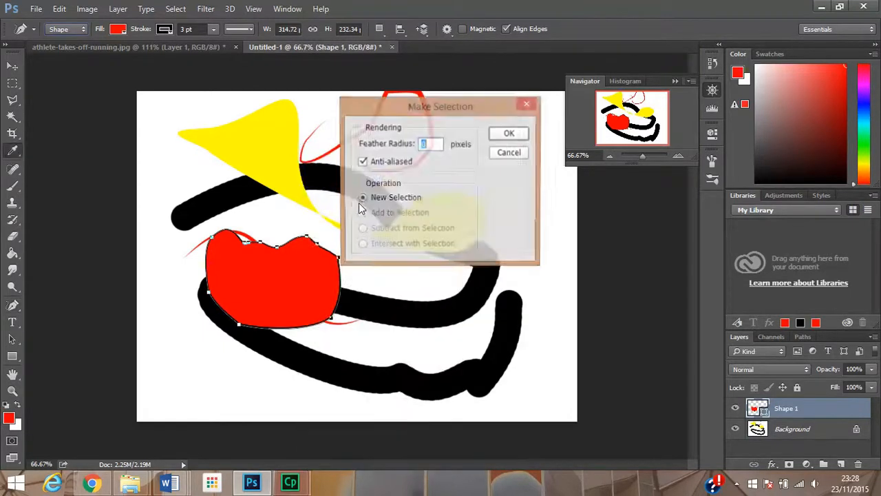
left_click(509, 135)
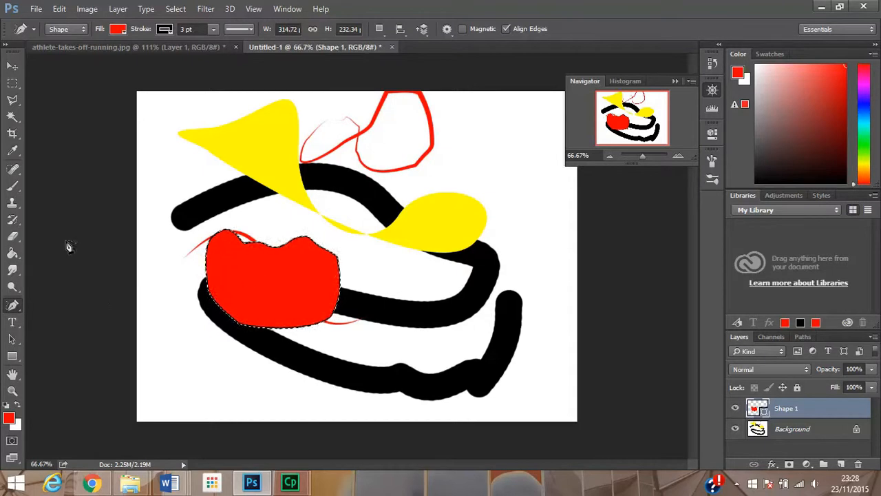
Choose the Eraser tool for the selected red shape and rasterize its shape layer
left_click(13, 236)
left_click(198, 267)
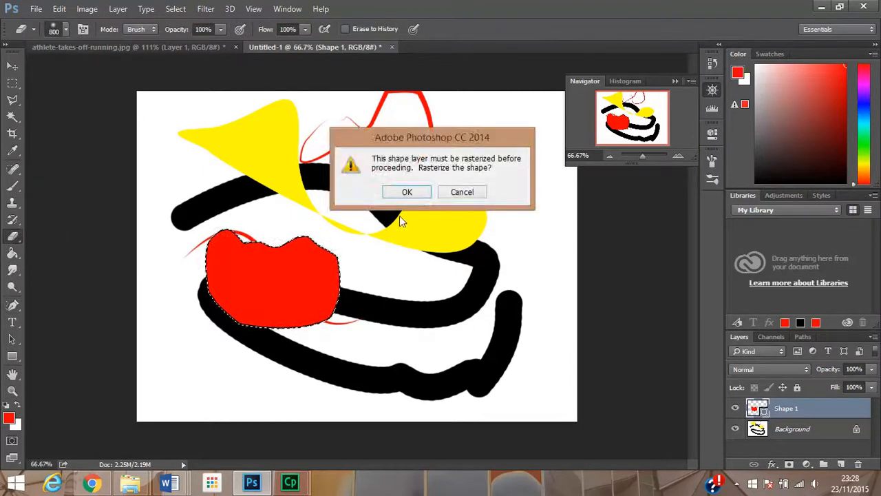
left_click(407, 192)
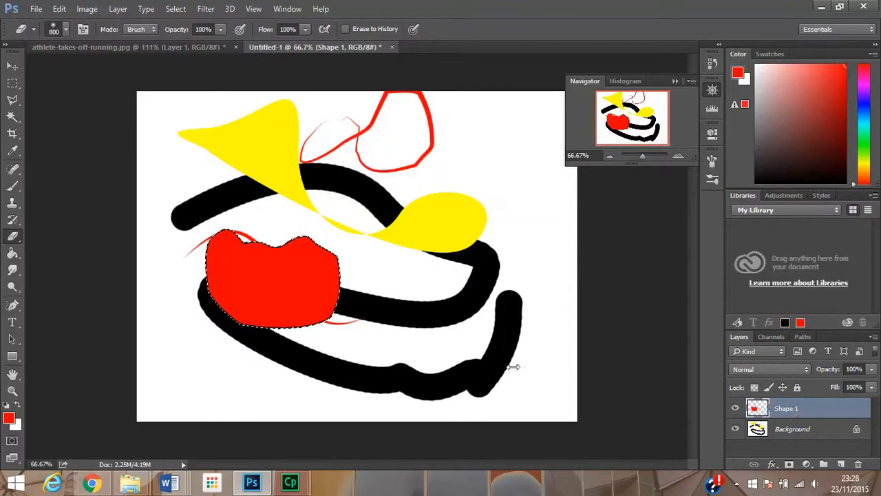
Set the eraser size to 20 px, erase the upper-left part of the selected red shape, and deselect
left_click(65, 30)
left_click(81, 67)
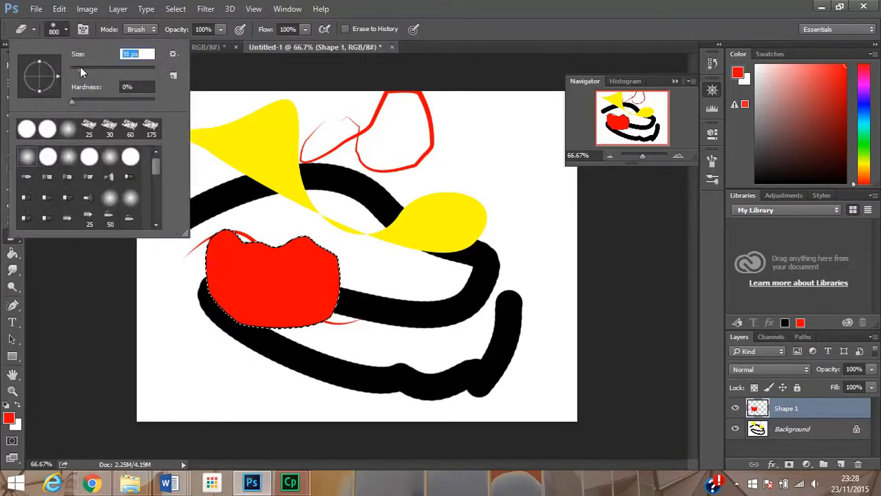
left_click_drag(81, 66, 80, 67)
mouse_move(243, 241)
left_mouse_down()
mouse_move(204, 269)
mouse_move(239, 262)
mouse_move(173, 263)
mouse_move(200, 276)
mouse_move(205, 258)
mouse_move(244, 240)
mouse_move(255, 257)
mouse_move(244, 262)
mouse_move(272, 260)
left_mouse_up()
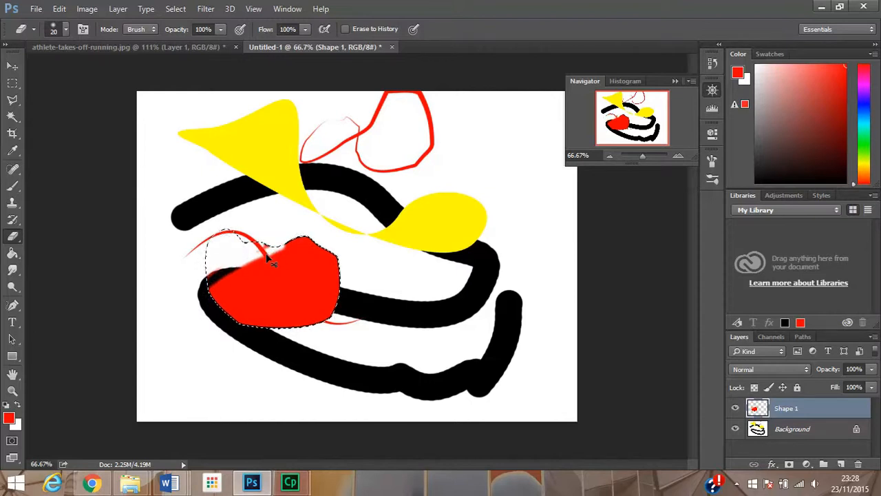
key("ctrl+d")
Draw a closed, curved red shape about 242 by 267 px with the Pen tool, from beside the yellow shape down to the partly erased red shape
left_click(15, 189)
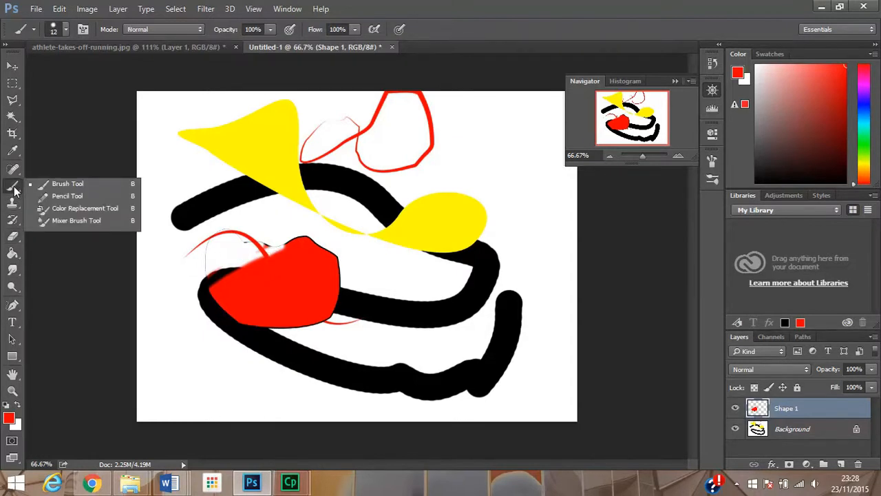
left_click(65, 192)
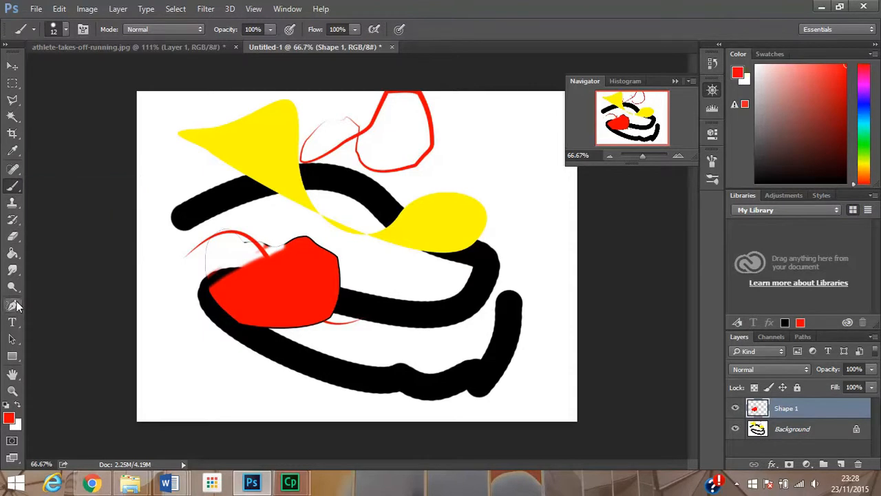
left_click(19, 308)
left_click(76, 298)
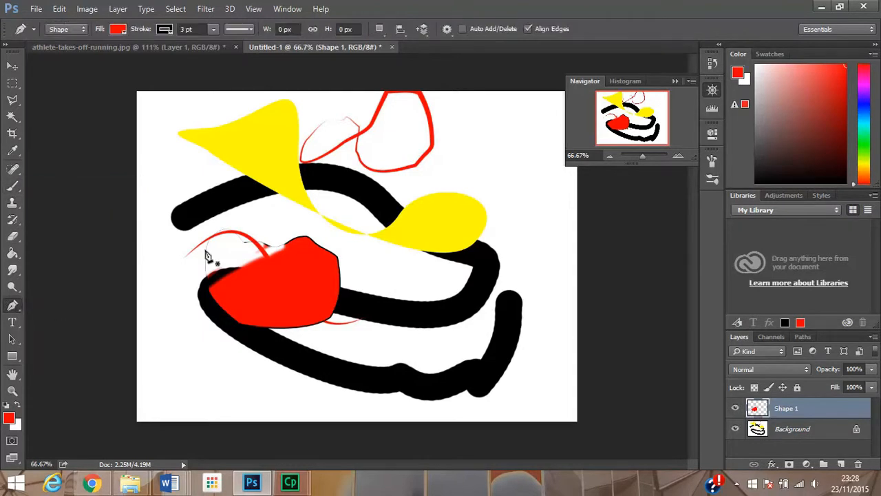
left_click(158, 137)
left_click_drag(188, 187, 231, 195)
left_click_drag(230, 250, 271, 251)
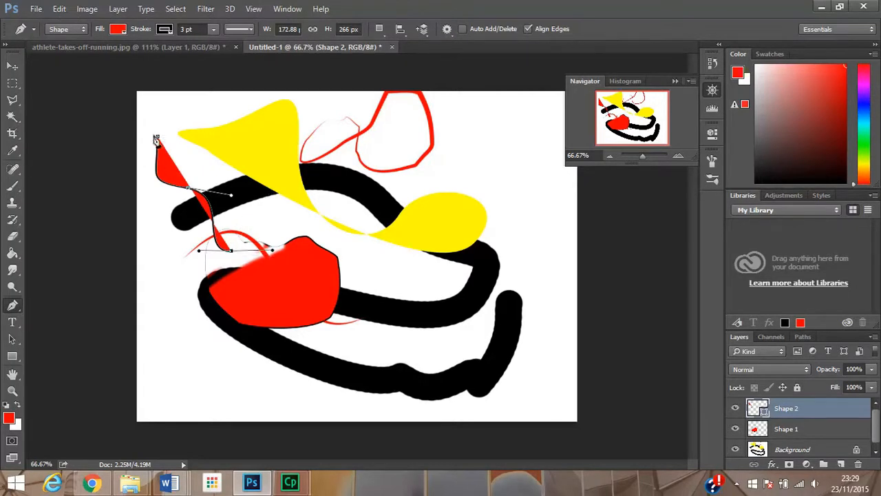
left_click(20, 309)
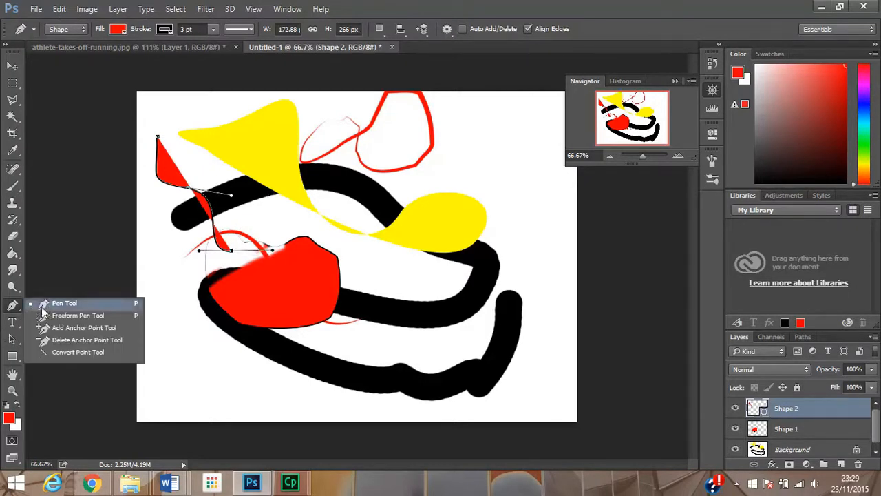
left_click_drag(157, 139, 132, 137)
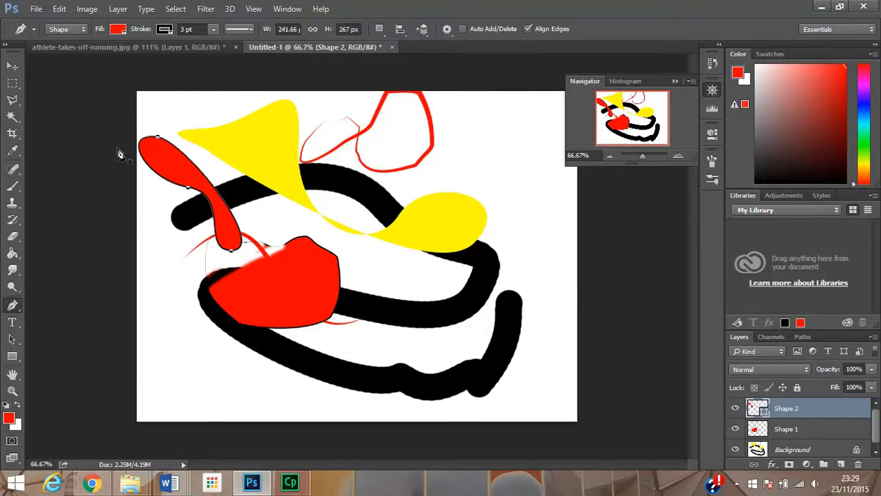
Switch to athlete-takes-off-running.jpg and set the foreground color to black (000000) for the Pen tool
left_click(129, 46)
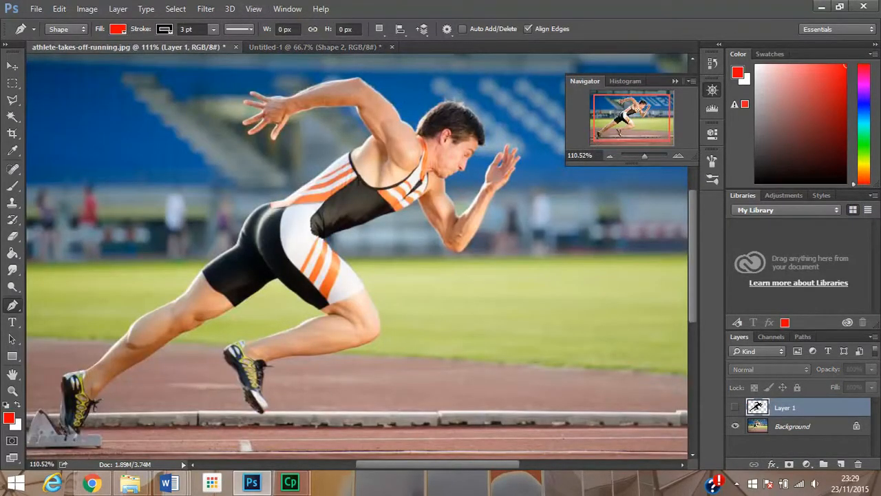
left_click(285, 48)
left_click(193, 48)
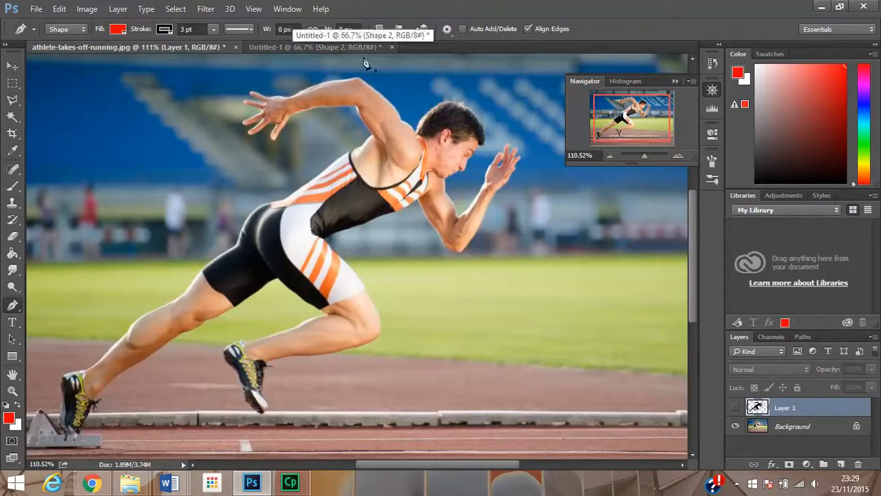
left_click(8, 418)
type("000000")
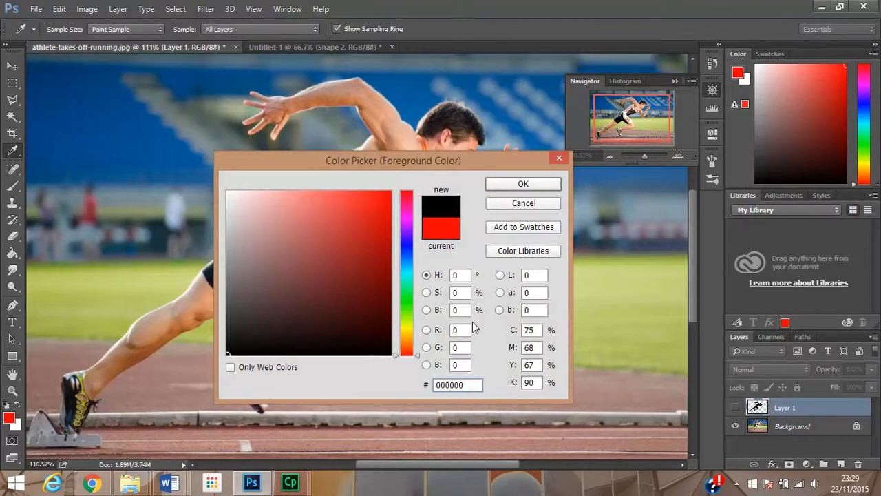
left_click(523, 183)
key("p")
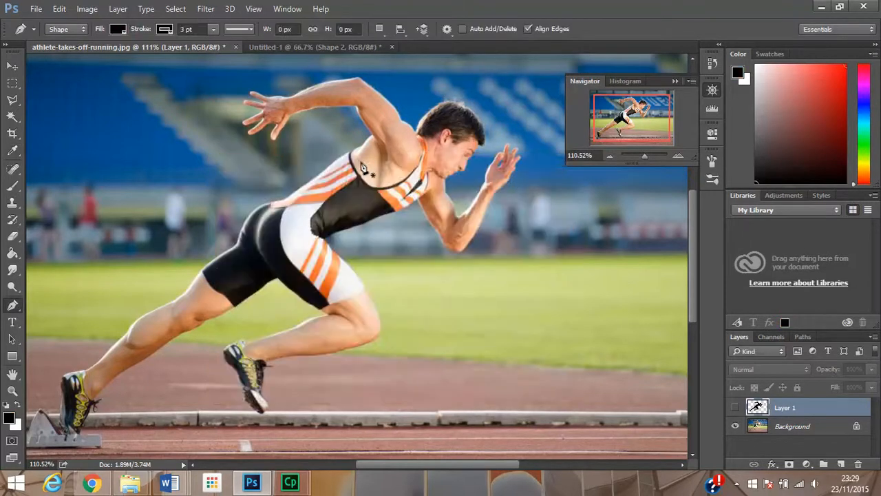
Set the Pen tool to Path mode and add a new layer directly above the Background layer
left_click(72, 31)
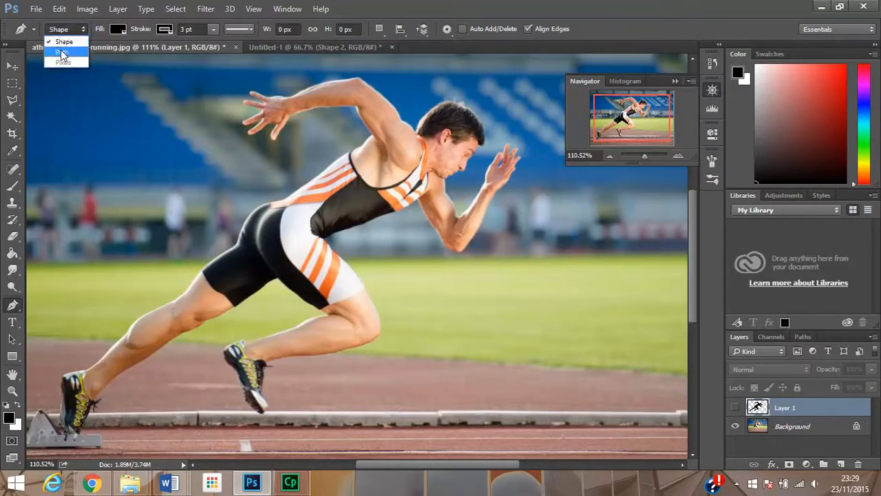
left_click(62, 52)
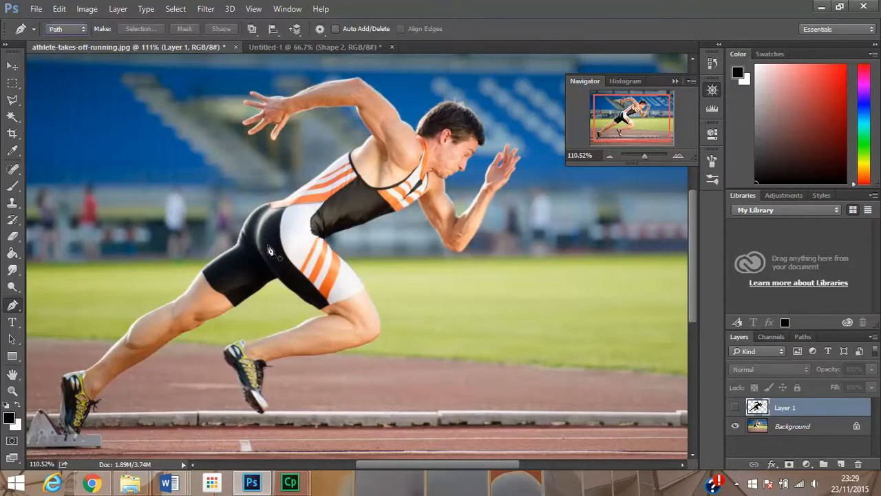
left_click(66, 378)
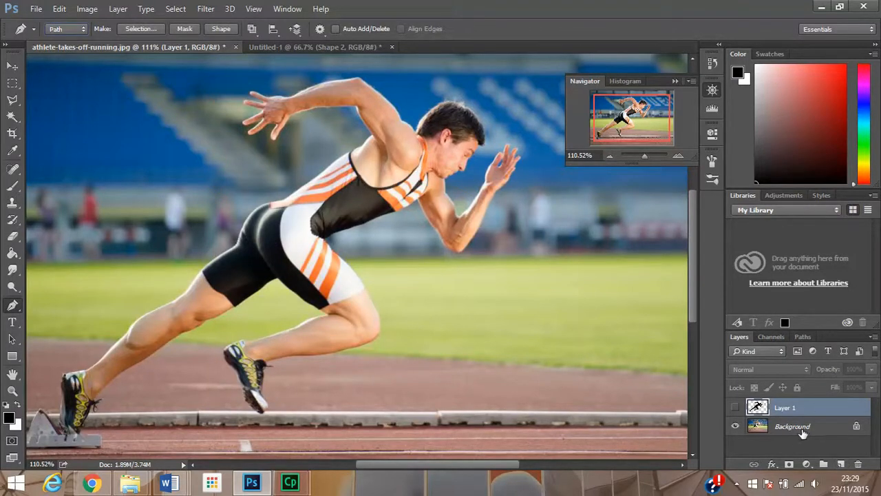
left_click(794, 426)
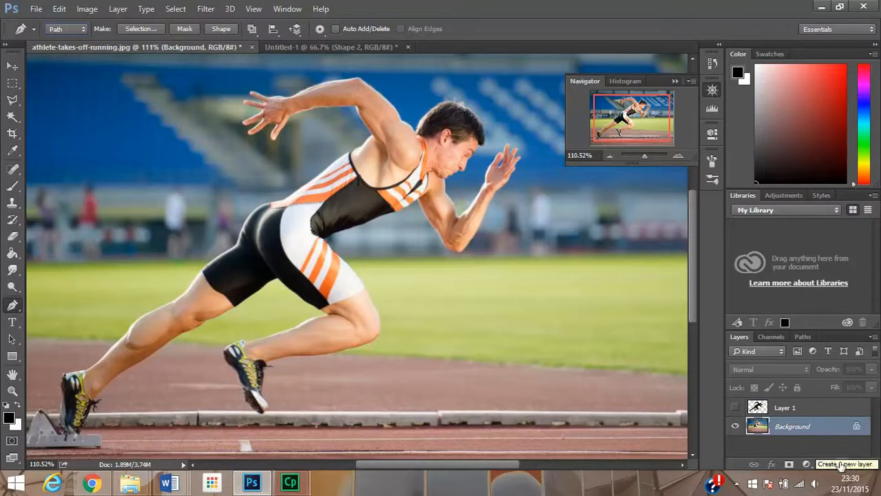
left_click(841, 464)
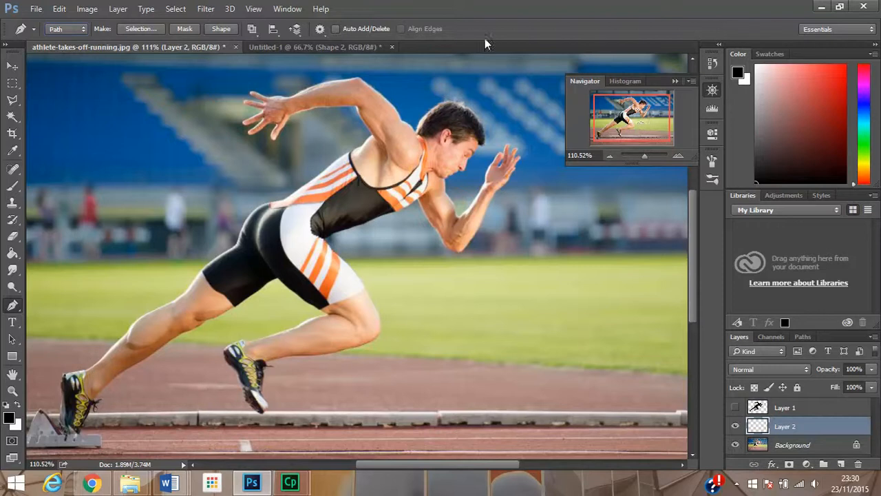
Delete the stray path segment running across the runner's back leg
left_click(285, 7)
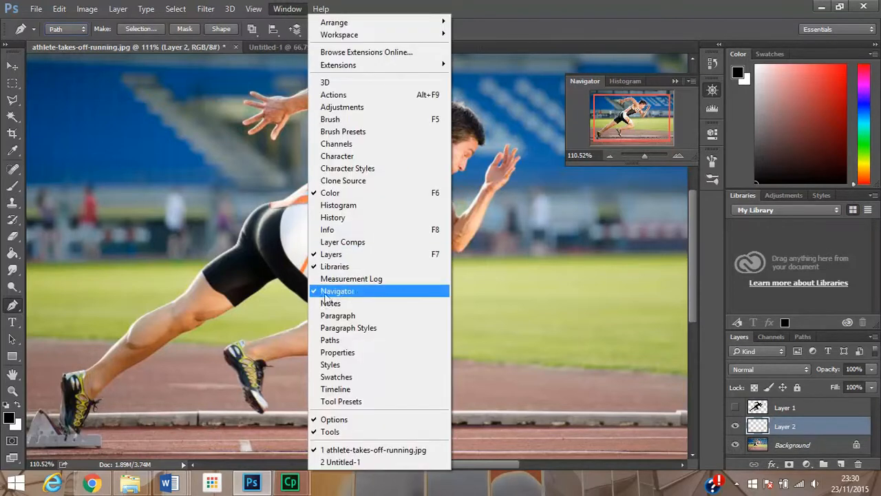
mouse_move(644, 156)
left_mouse_down()
mouse_move(652, 155)
mouse_move(639, 135)
mouse_move(645, 158)
left_mouse_up()
left_click_drag(607, 121, 604, 124)
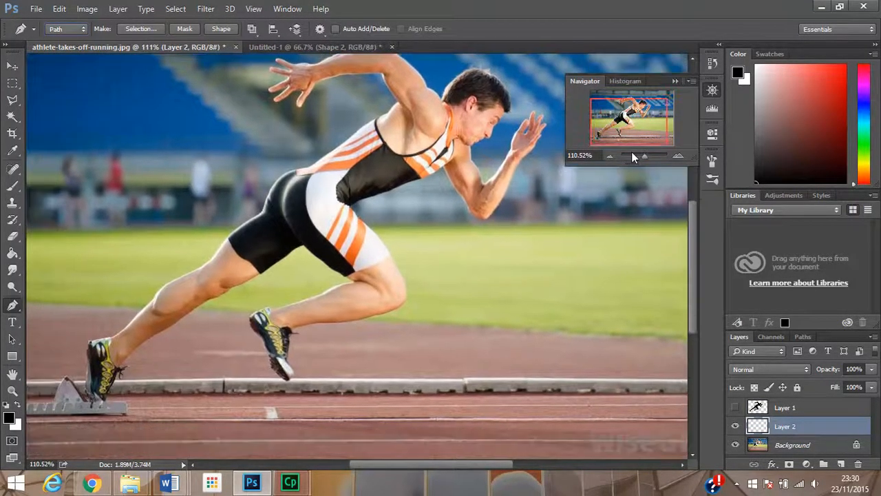
left_click_drag(641, 155, 648, 156)
left_click_drag(633, 121, 606, 136)
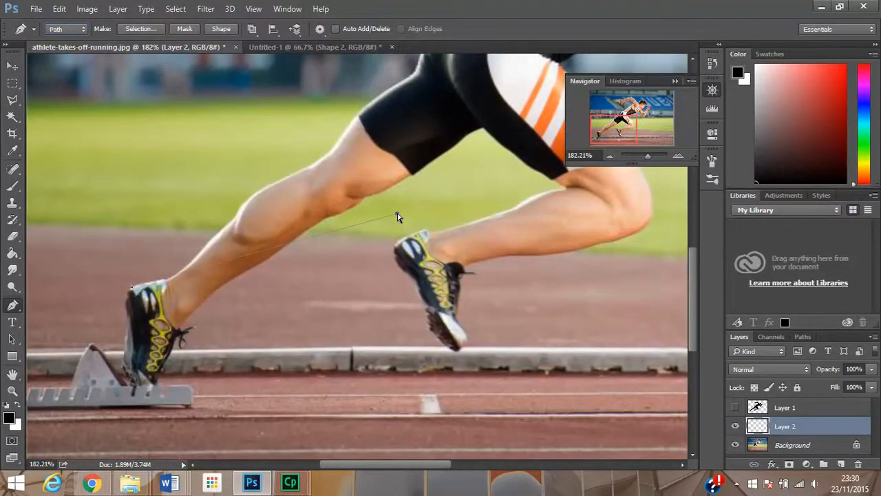
left_click(397, 214)
right_click(377, 233)
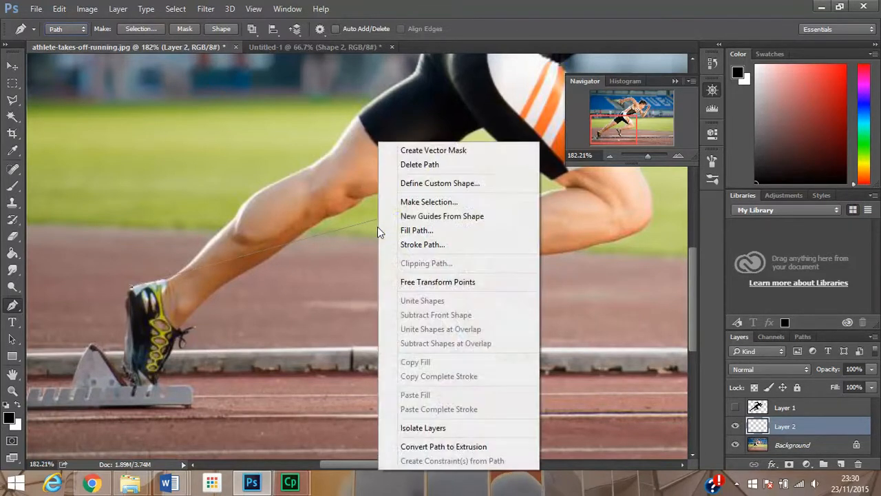
left_click(472, 161)
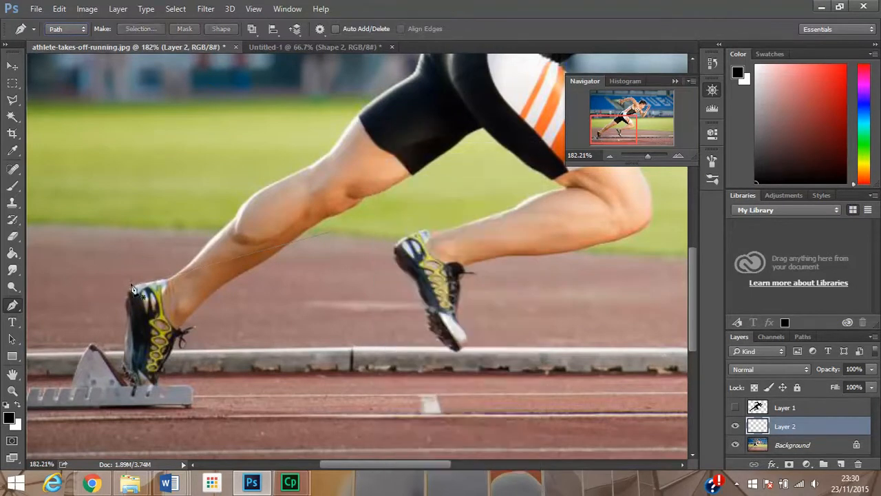
Start a new path at the runner's back toe, tracing around the heel and up the lower leg to the calf
left_click(123, 372)
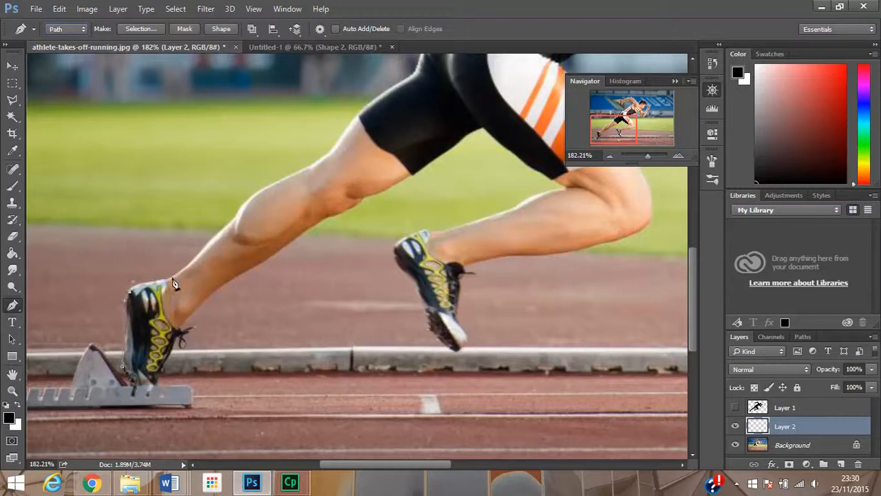
left_click_drag(177, 275, 179, 272)
mouse_move(177, 271)
left_mouse_down()
mouse_move(177, 285)
mouse_move(170, 251)
mouse_move(184, 256)
left_mouse_up()
key("alt")
key("alt")
left_click(191, 262)
left_click(234, 219)
Continue the path along the knee and thigh to the hip, and close it at the back toe
left_click_drag(273, 184, 306, 177)
left_click_drag(309, 167, 308, 164)
mouse_move(310, 169)
left_mouse_down()
mouse_move(311, 185)
mouse_move(313, 166)
left_mouse_up()
mouse_move(333, 145)
left_mouse_down()
mouse_move(387, 81)
mouse_move(345, 155)
mouse_move(358, 117)
mouse_move(370, 110)
mouse_move(340, 139)
left_mouse_up()
left_click(421, 69)
left_click_drag(414, 74, 464, 57)
left_click_drag(623, 128, 636, 113)
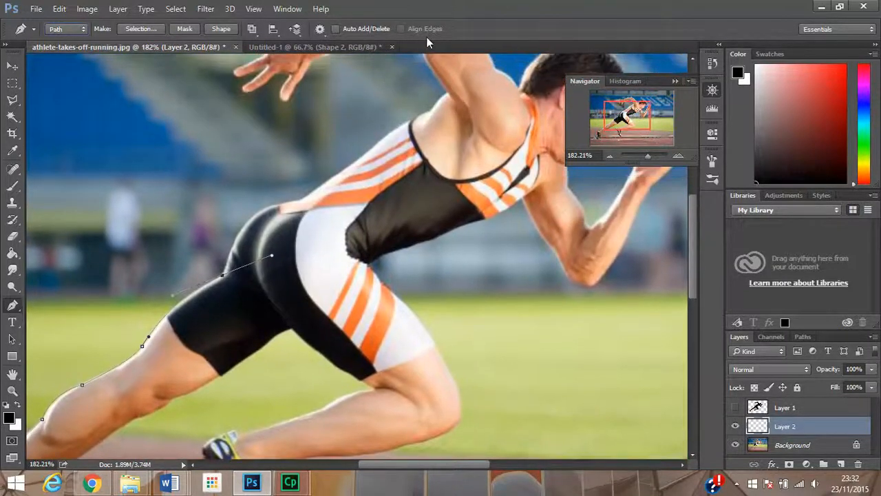
left_click_drag(632, 112, 617, 126)
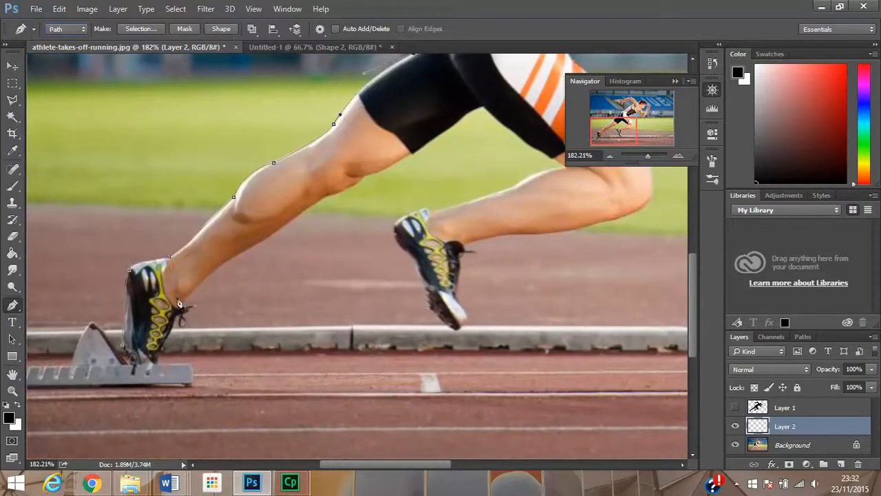
left_click(122, 347)
Show the black silhouette on Layer 1 over the photo and delete the closed leg path
left_click(735, 407)
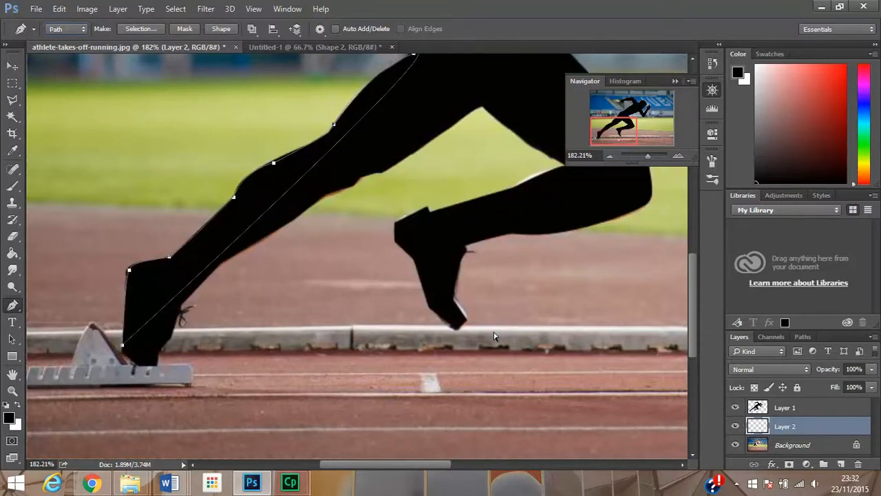
right_click(300, 229)
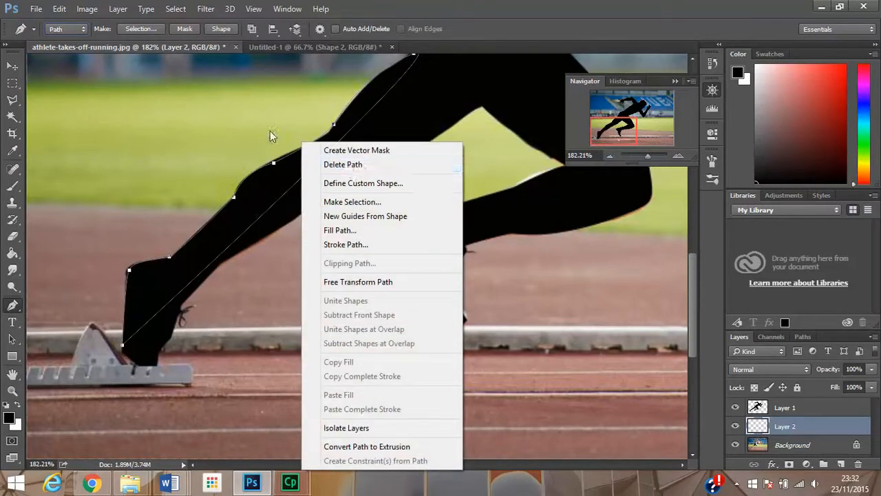
left_click(370, 165)
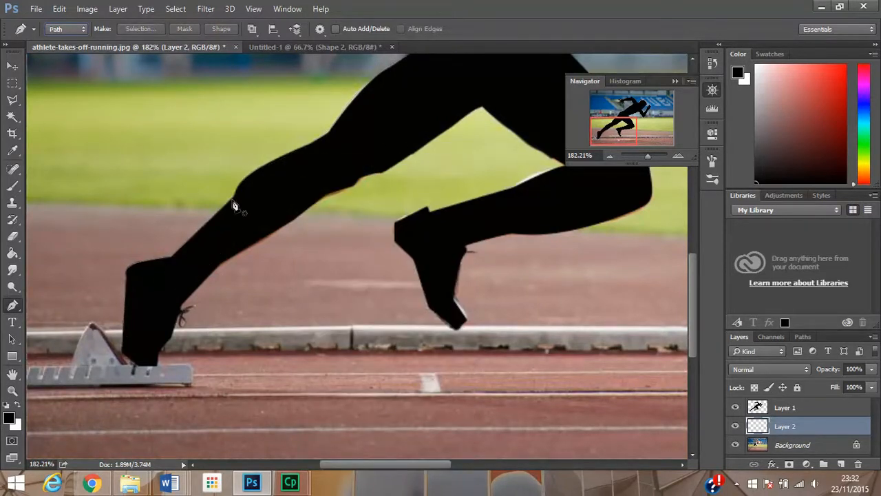
Compare the finished silhouette with the whole runner photo by hiding and showing Layer 1
left_click_drag(615, 122, 634, 111)
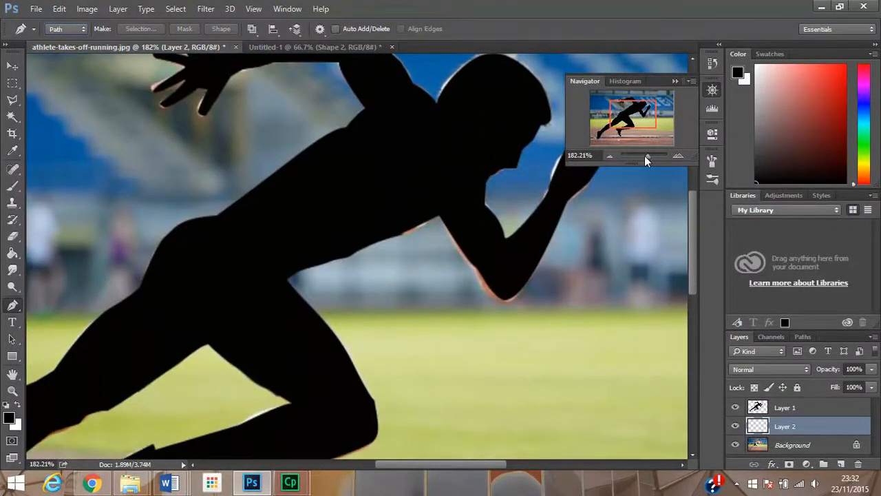
left_click_drag(646, 155, 644, 156)
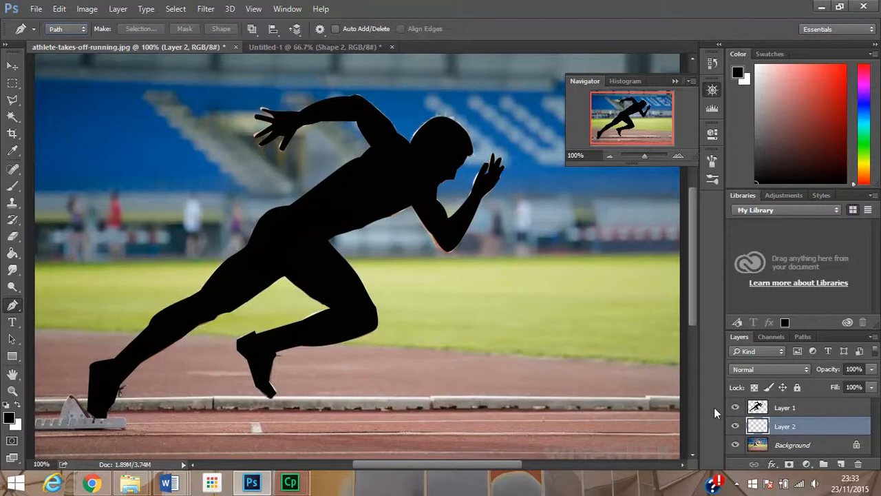
left_click(736, 407)
left_click(736, 407)
left_click(737, 408)
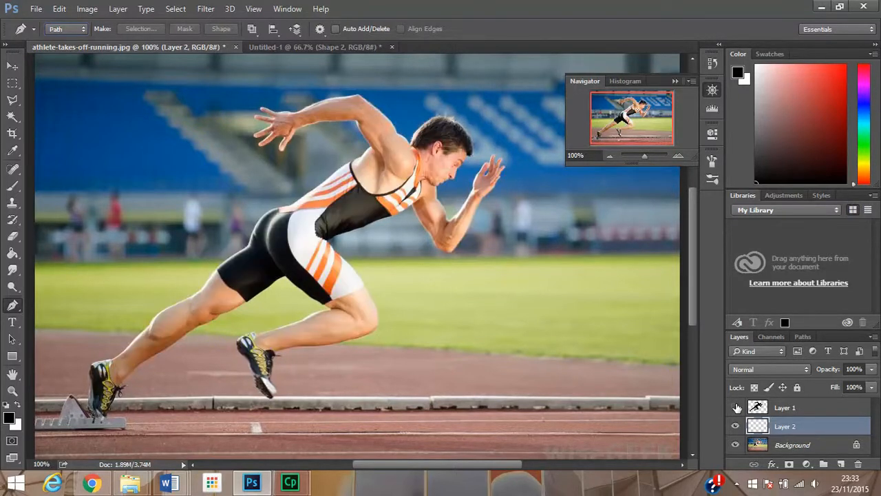
left_click(736, 407)
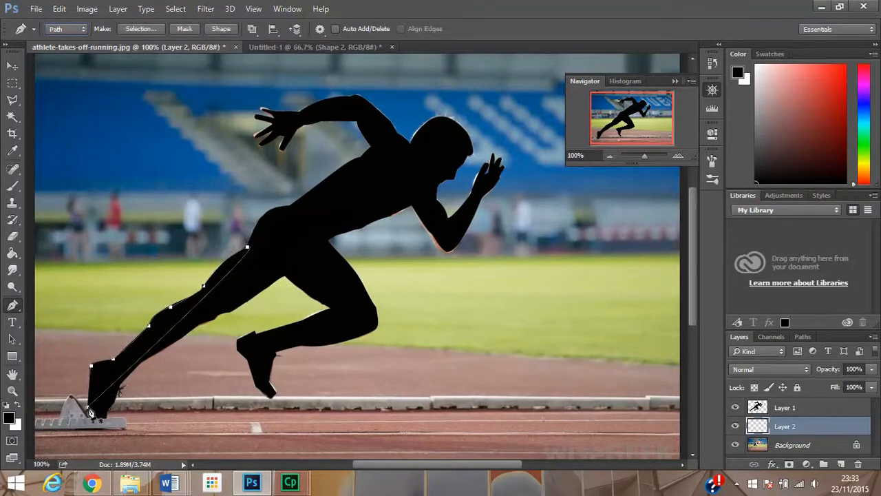
Fill the closed leg path on Layer 2 with the foreground color, Normal mode, 100% opacity, 0 pixels feather, anti-aliased
right_click(189, 279)
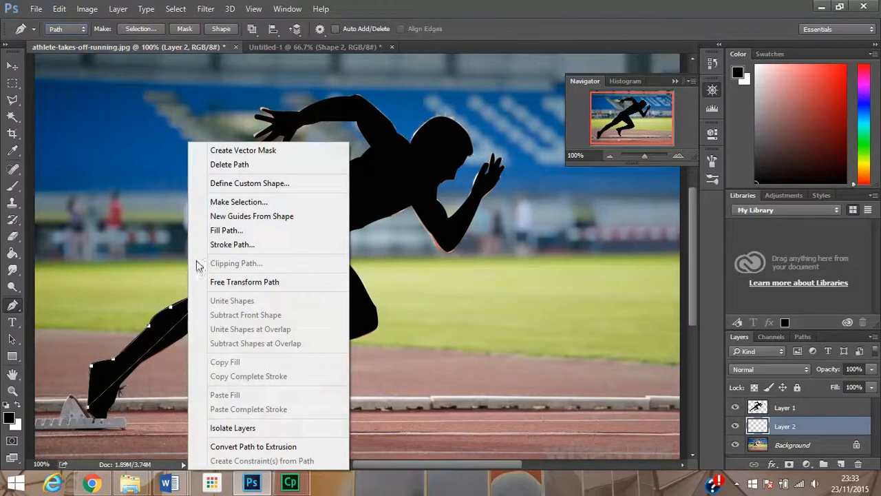
left_click(241, 232)
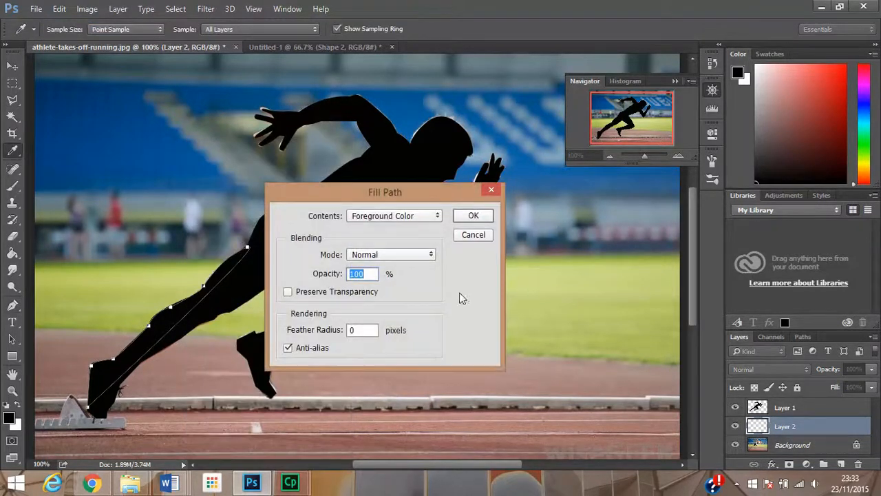
left_click(472, 215)
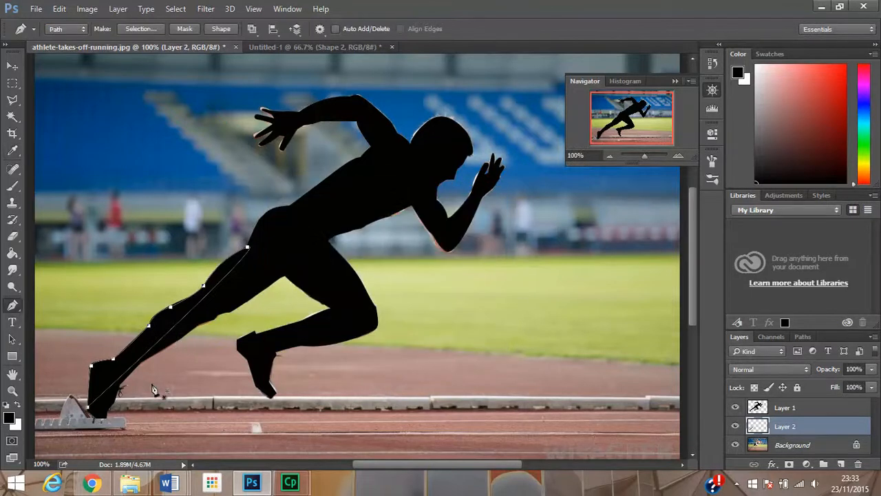
Hide Layer 1, delete the closed path around the filled back leg, and show Layer 1 again
left_click(735, 407)
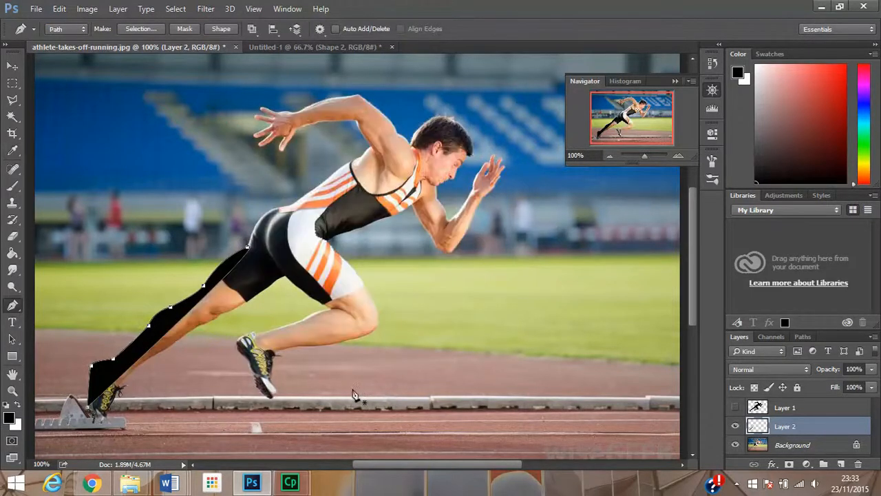
right_click(201, 351)
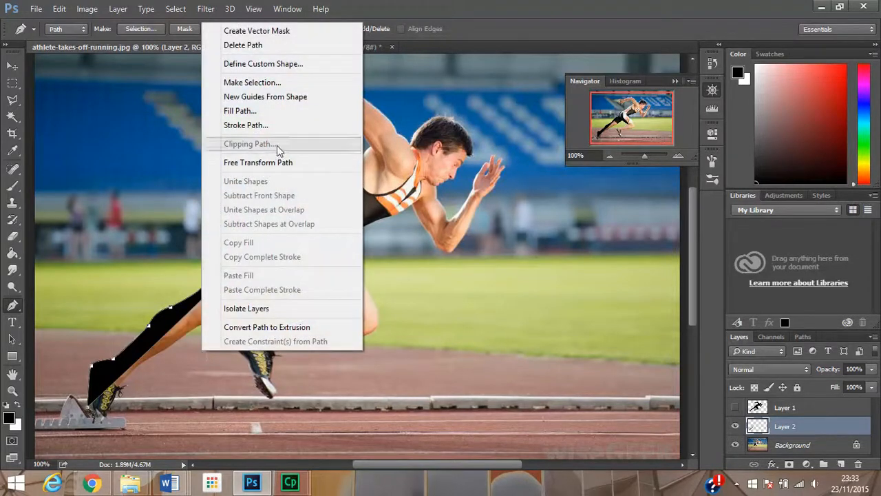
left_click(268, 47)
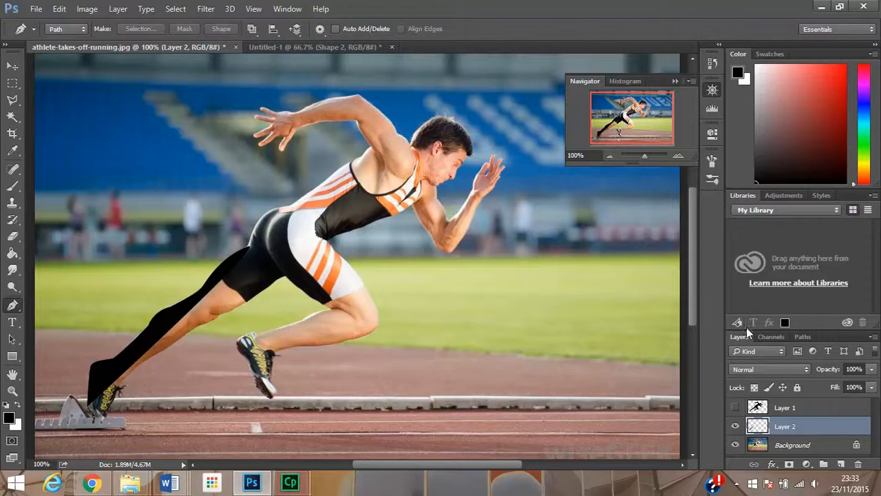
left_click(736, 408)
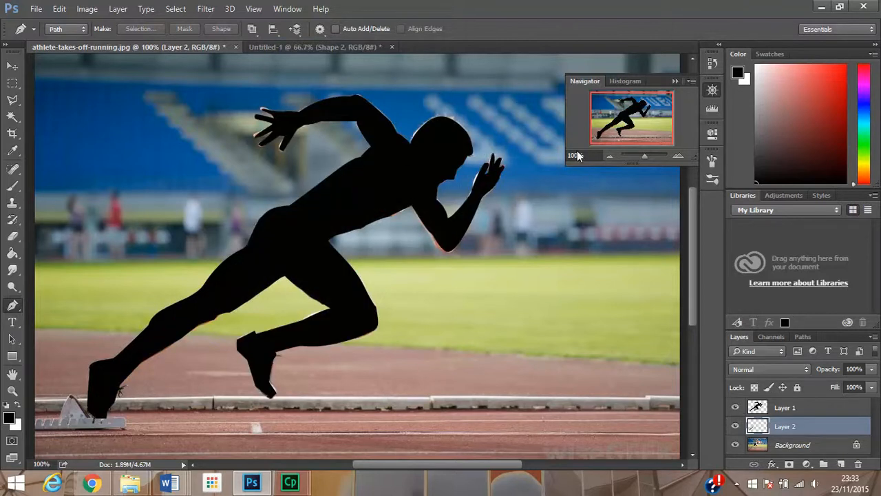
Try to trace a closed path around the uncovered skin edge at the front elbow, and discard the path
scroll(413, 204, "up", 2)
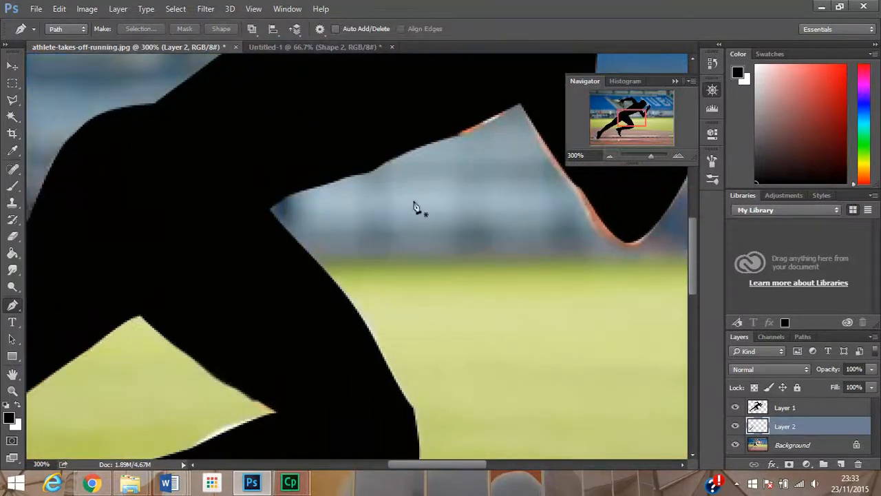
mouse_move(621, 117)
left_mouse_down()
mouse_move(636, 107)
mouse_move(632, 116)
left_mouse_up()
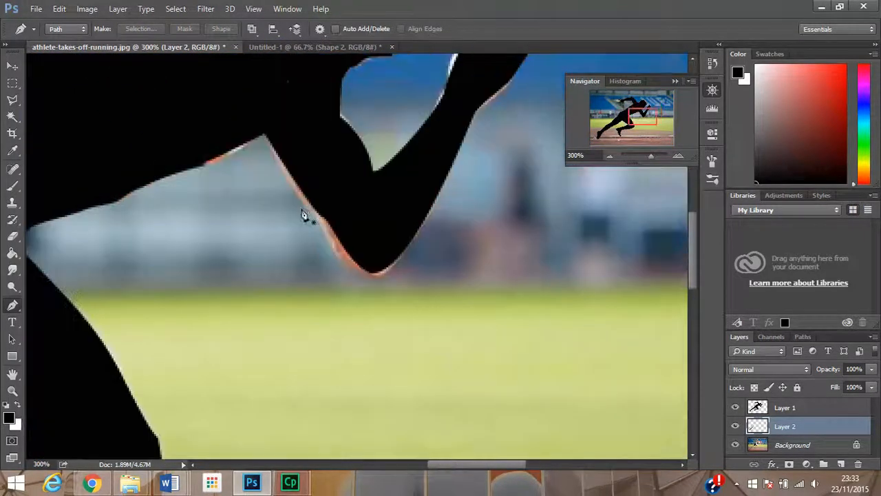
left_click(263, 132)
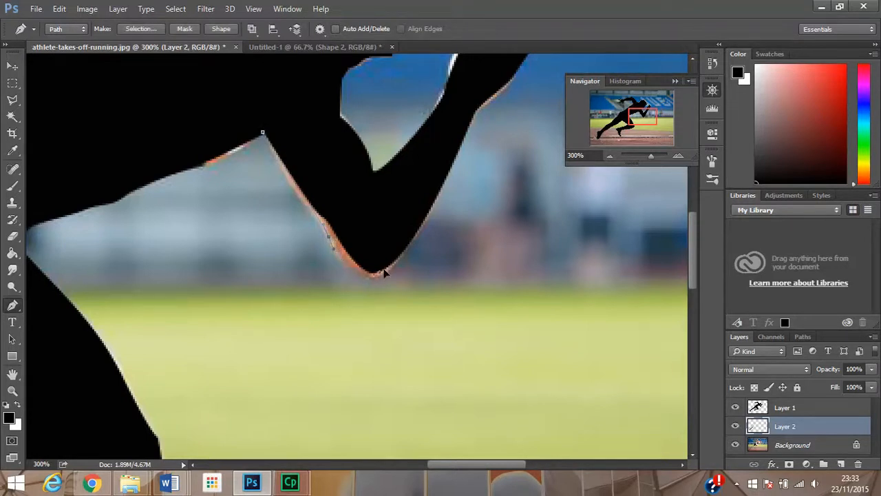
left_click_drag(373, 274, 393, 268)
left_click(410, 216)
left_click(262, 132)
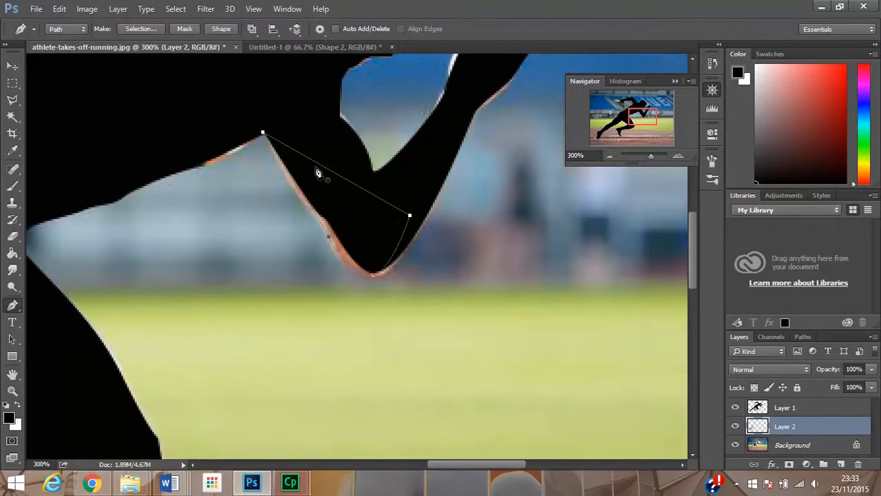
key("ctrl+z")
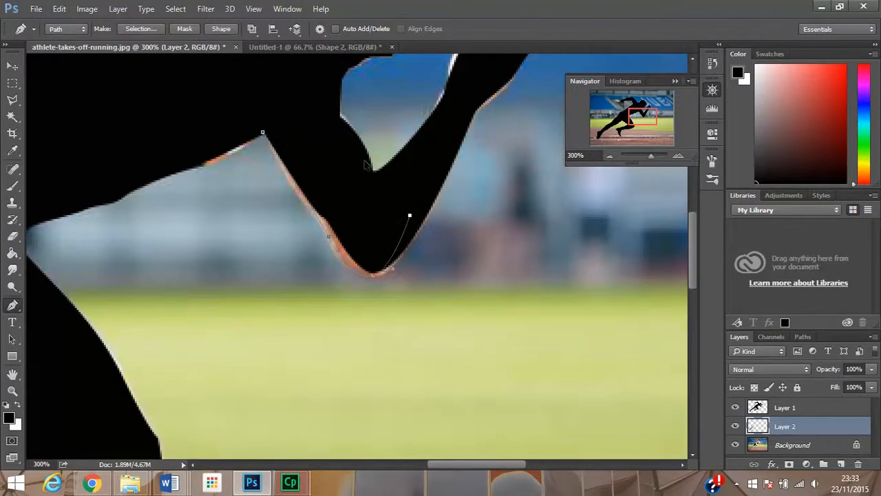
key("Escape")
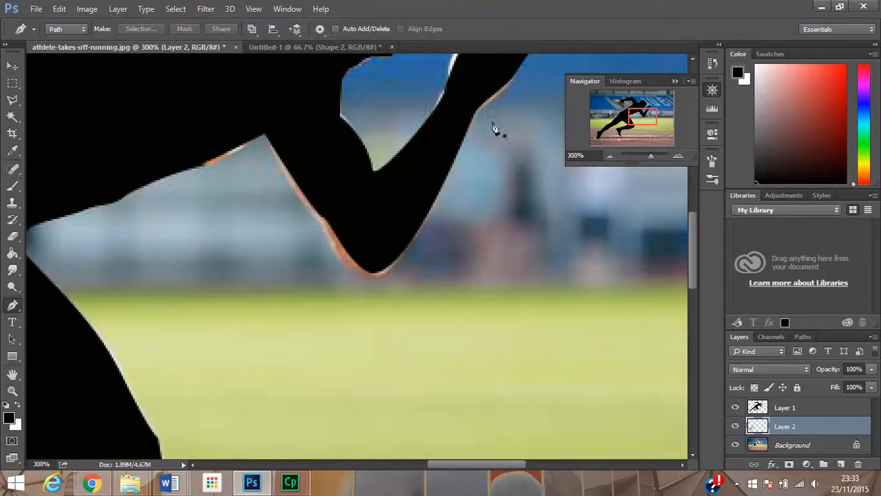
Compare the full runner silhouette with the underlying photo by hiding and showing Layer 1
left_click_drag(654, 160, 645, 157)
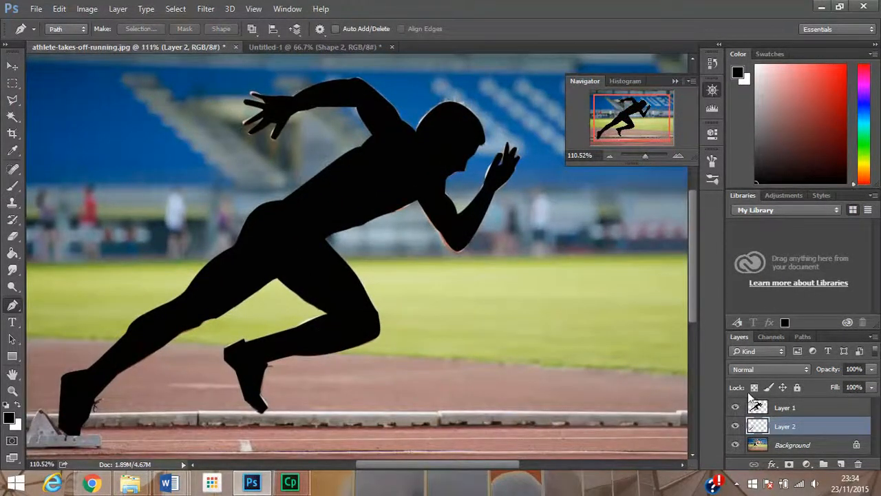
left_click(735, 407)
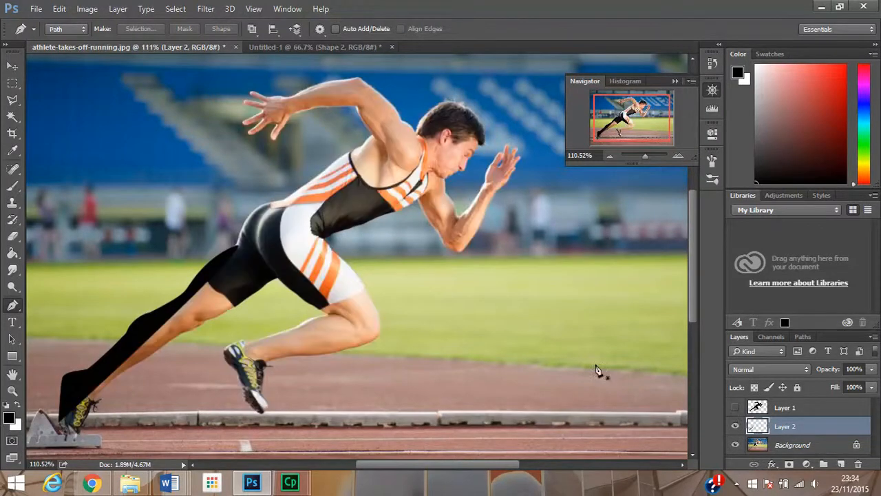
left_click(735, 407)
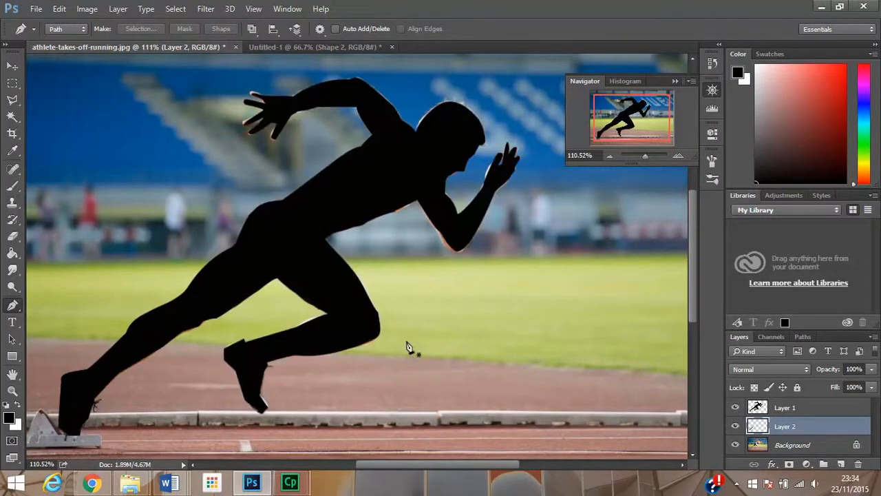